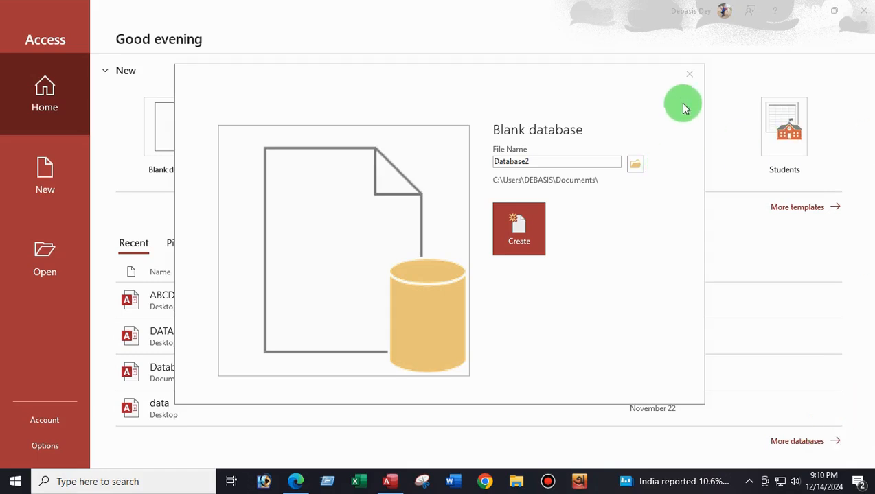
Step: Cancel the new blank database and close Access to return to the desktop
{"action": "left_click", "coordinate": [692, 74]}
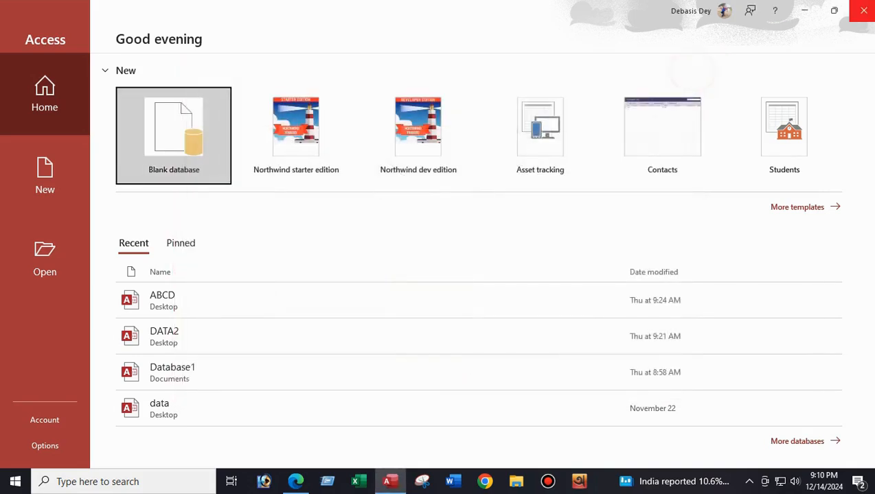
{"action": "left_click", "coordinate": [861, 8]}
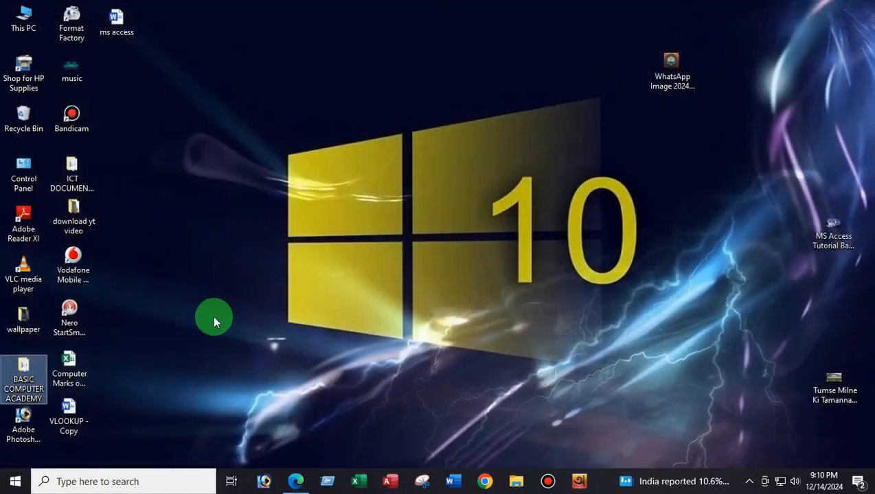
{"action": "left_click", "coordinate": [323, 285]}
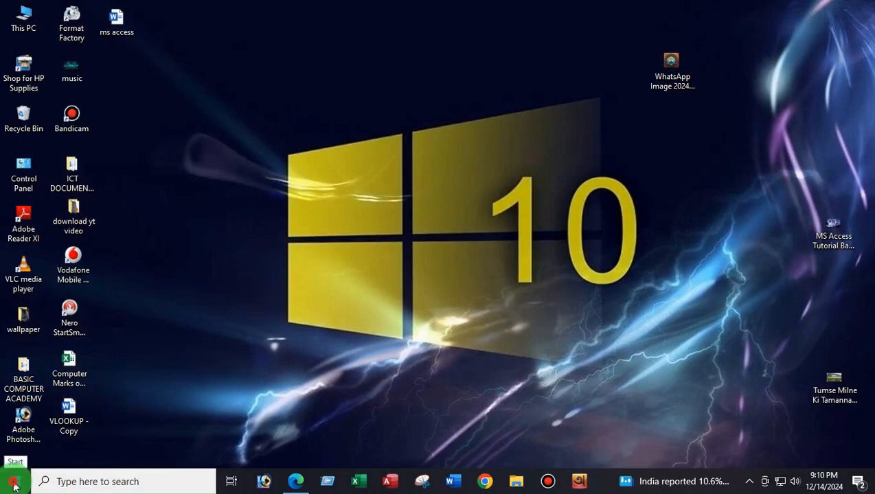
Step: Search Windows for "access" and launch the Access app
{"action": "left_click", "coordinate": [13, 484]}
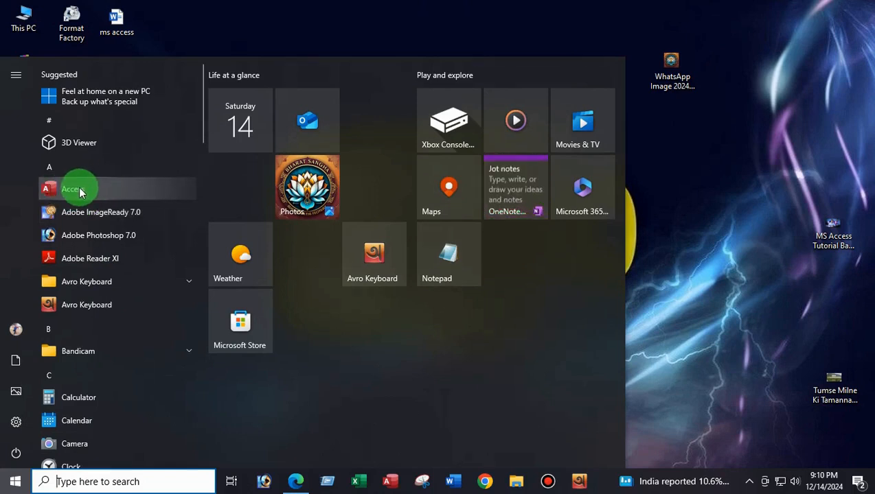
{"action": "left_click", "coordinate": [79, 474]}
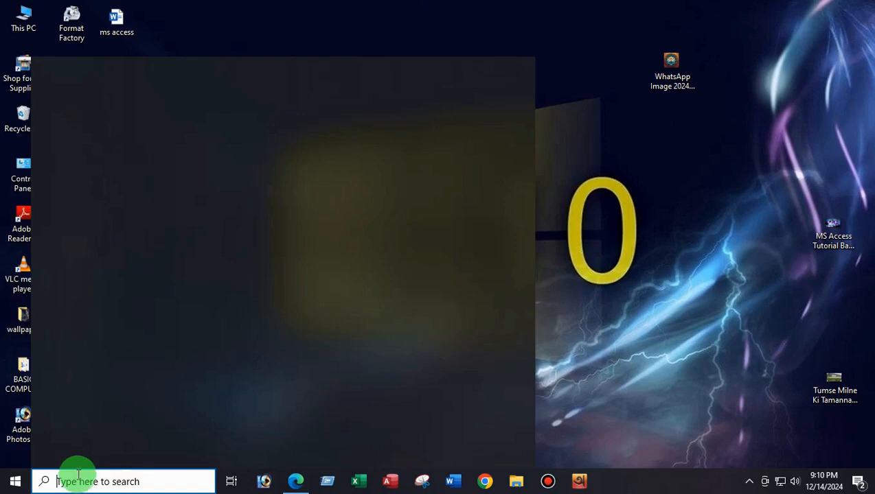
{"action": "type", "text": "access"}
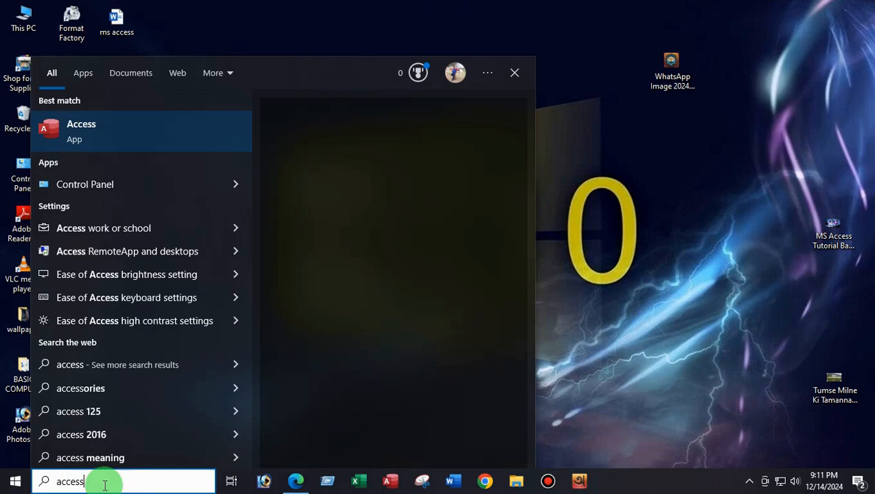
{"action": "left_click", "coordinate": [100, 125]}
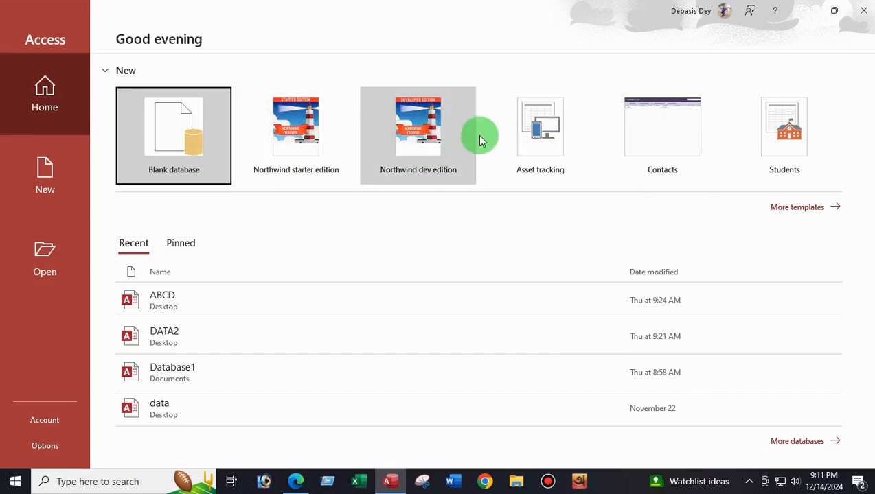
Step: Show the full list of database templates and look through the available ones
{"action": "left_click", "coordinate": [788, 208]}
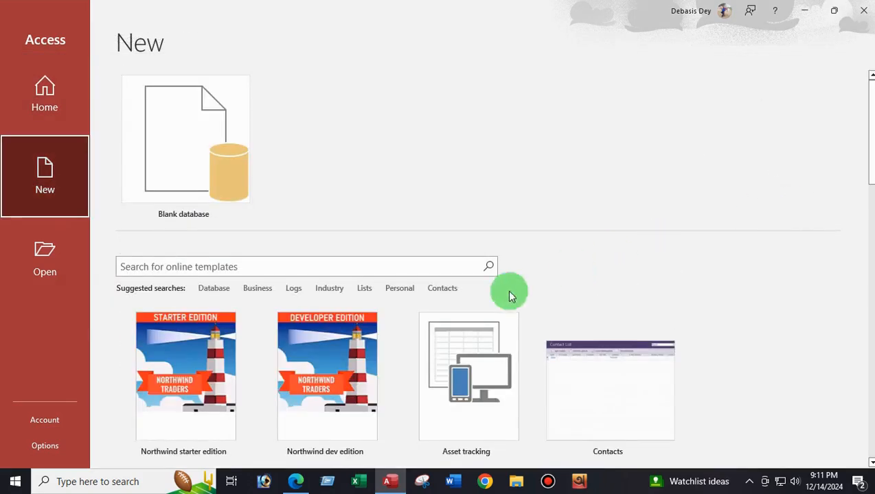
{"action": "left_click", "coordinate": [317, 342]}
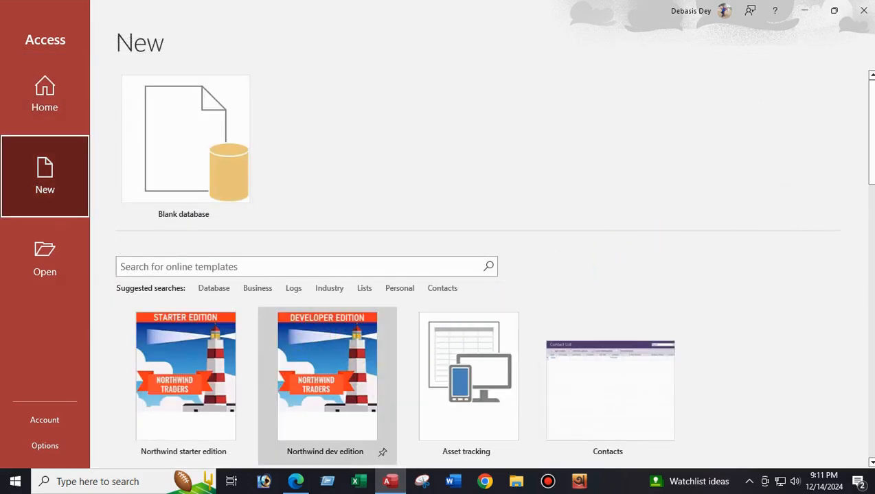
{"action": "left_click", "coordinate": [869, 104]}
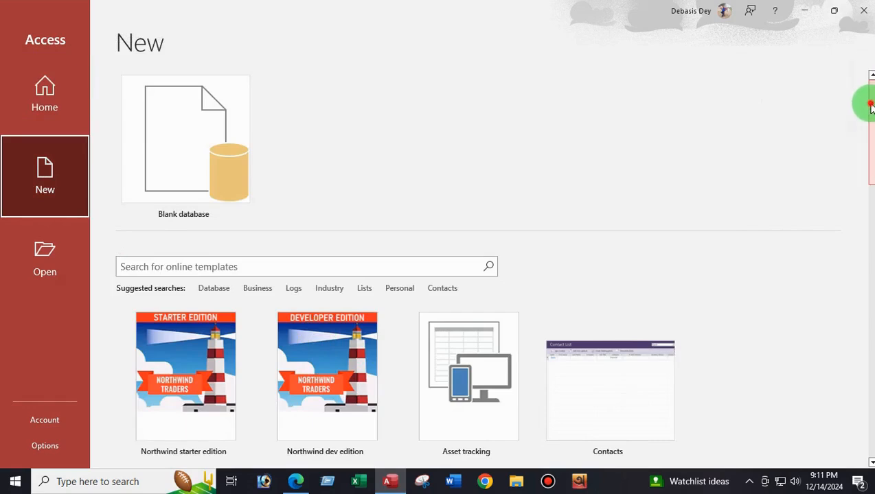
{"action": "mouse_move", "coordinate": [870, 105]}
{"action": "left_mouse_down"}
{"action": "mouse_move", "coordinate": [869, 184]}
{"action": "mouse_move", "coordinate": [850, 275]}
{"action": "mouse_move", "coordinate": [862, 240]}
{"action": "mouse_move", "coordinate": [856, 236]}
{"action": "mouse_move", "coordinate": [872, 100]}
{"action": "left_mouse_up"}
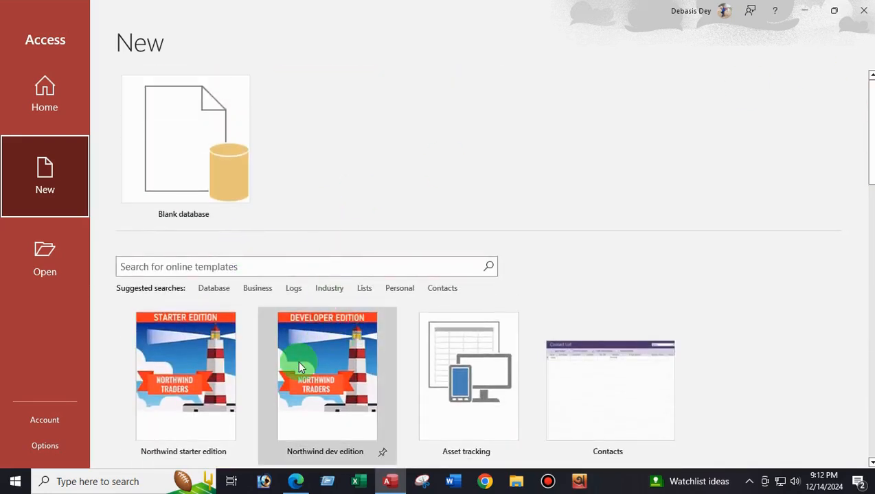
{"action": "left_click", "coordinate": [320, 382]}
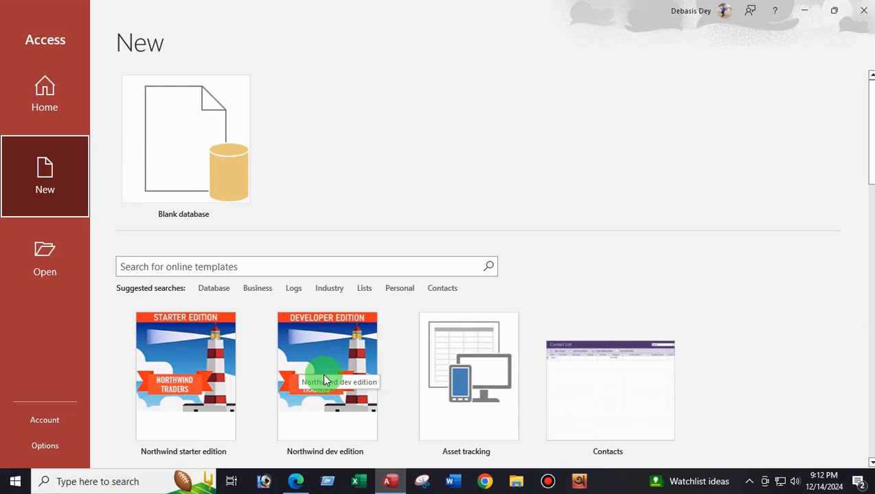
Step: Start a new blank database and set its file name to "data 2"
{"action": "left_click", "coordinate": [186, 128]}
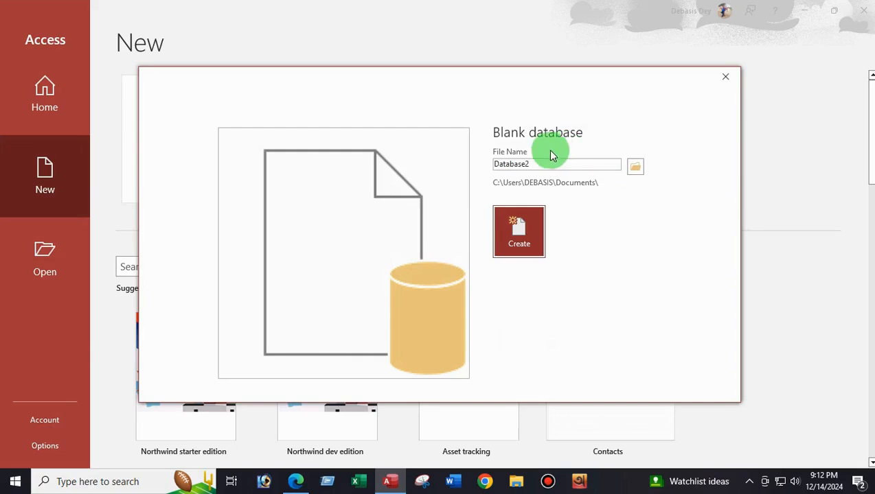
{"action": "double_click", "coordinate": [535, 165]}
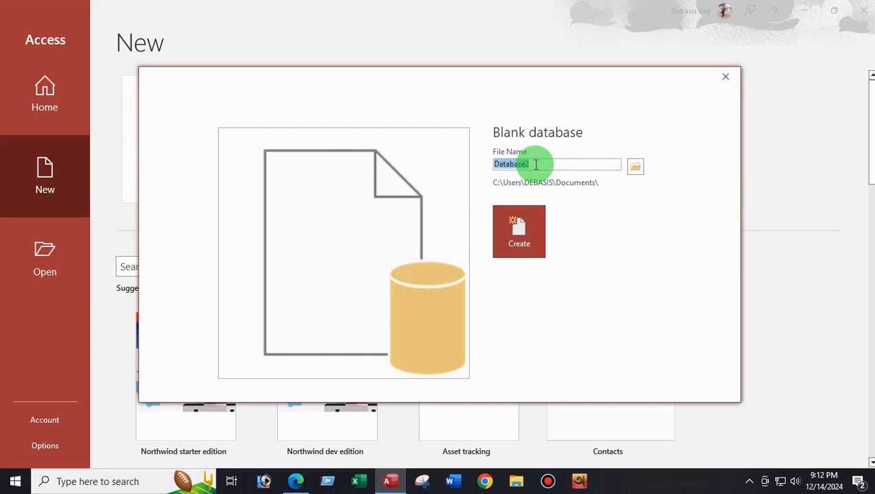
{"action": "key", "text": "BackSpace"}
{"action": "type", "text": "data"}
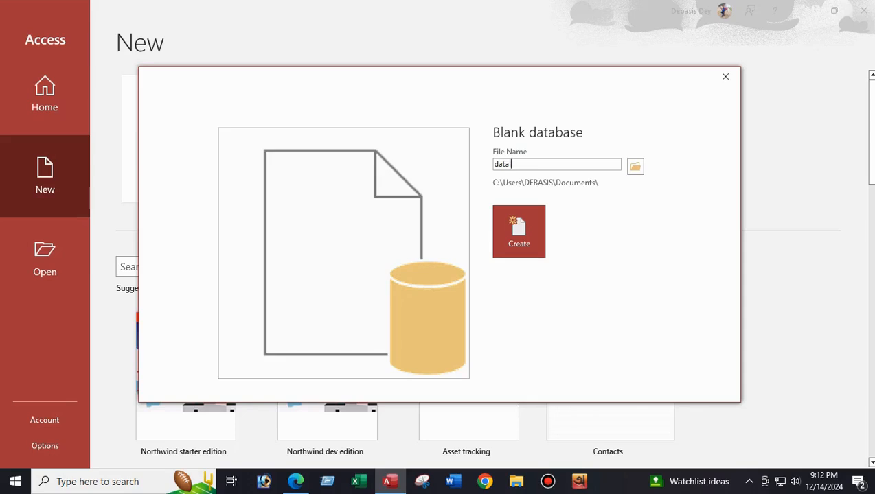
{"action": "type", "text": "2"}
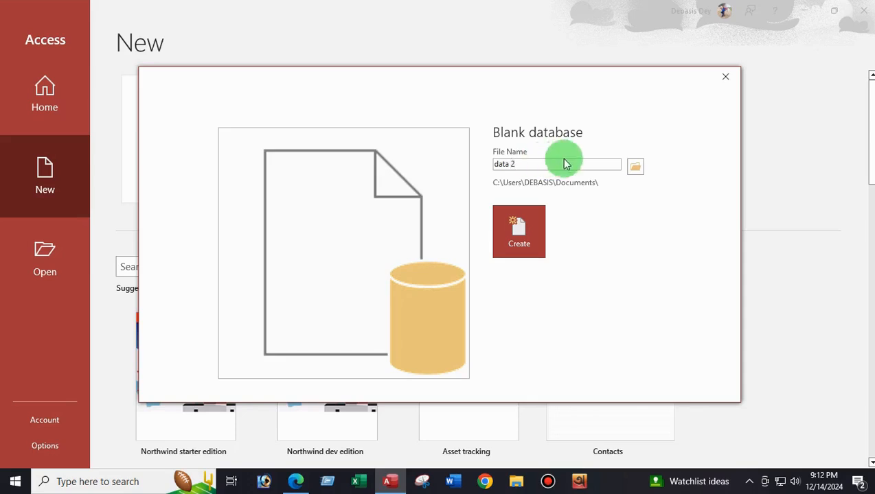
Step: Choose the Desktop as the save location for data 2 and create the database
{"action": "left_click", "coordinate": [635, 167]}
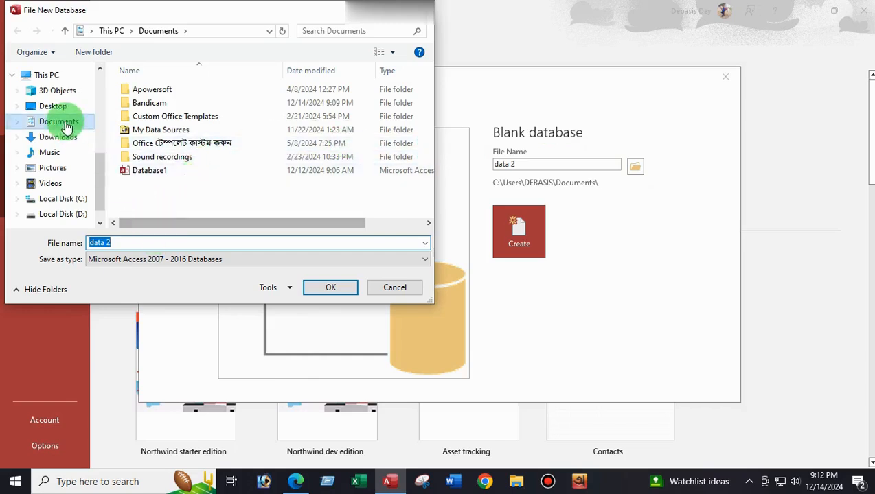
{"action": "left_click", "coordinate": [53, 107]}
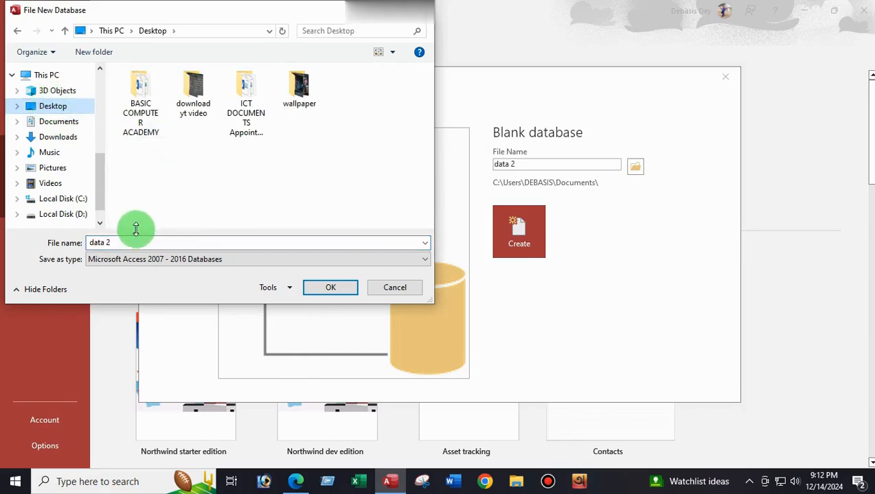
{"action": "left_click", "coordinate": [102, 243]}
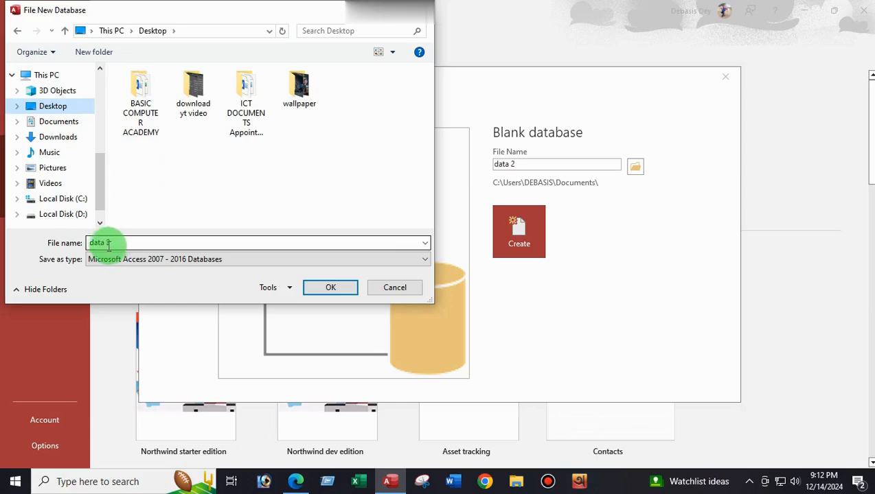
{"action": "left_click", "coordinate": [331, 292]}
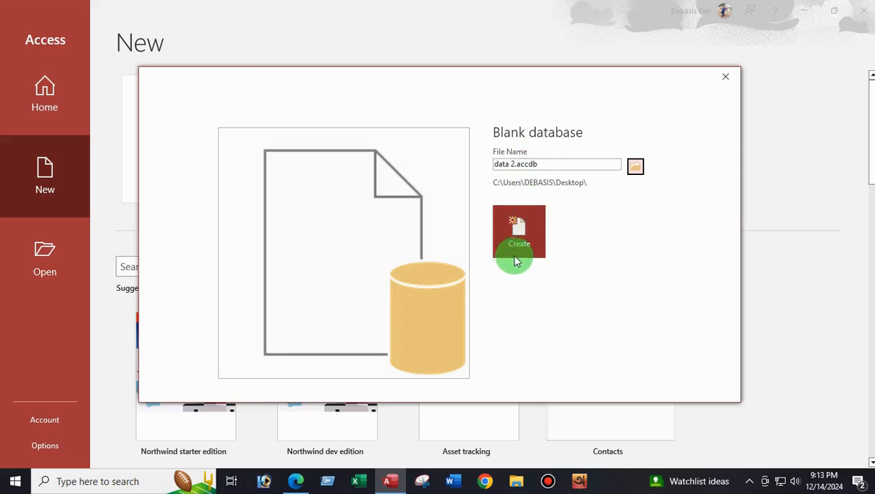
{"action": "left_click", "coordinate": [518, 231]}
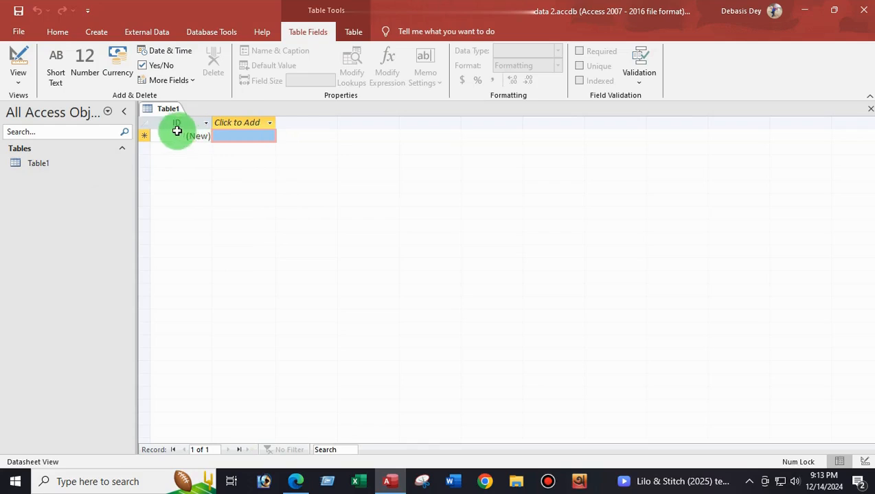
Step: Switch the new table to Design View, saving it under the name Table1
{"action": "left_click", "coordinate": [19, 83]}
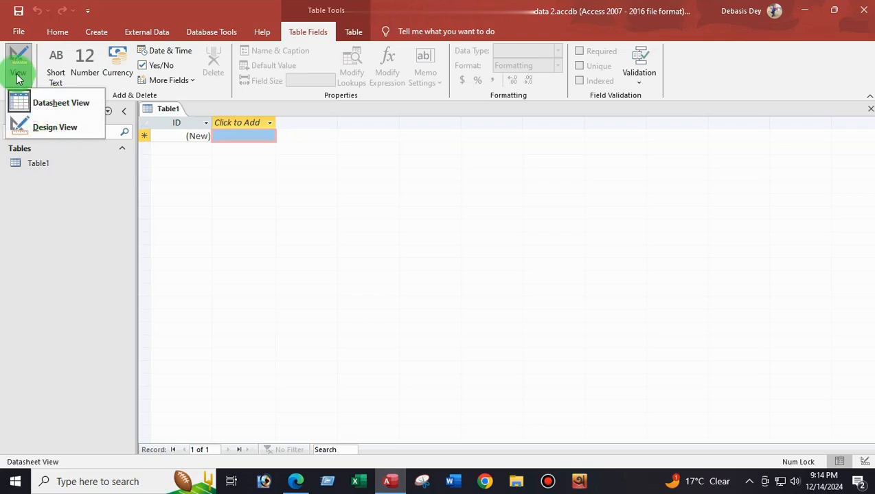
{"action": "left_click", "coordinate": [47, 131]}
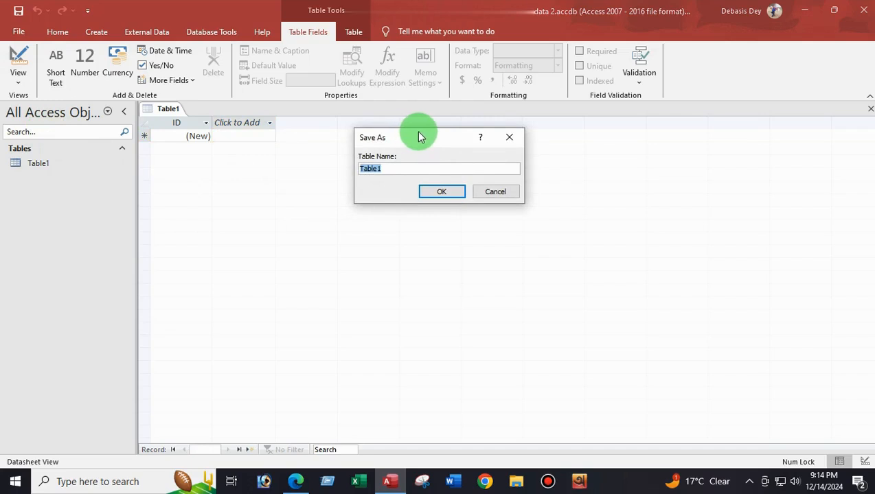
{"action": "left_click", "coordinate": [384, 170]}
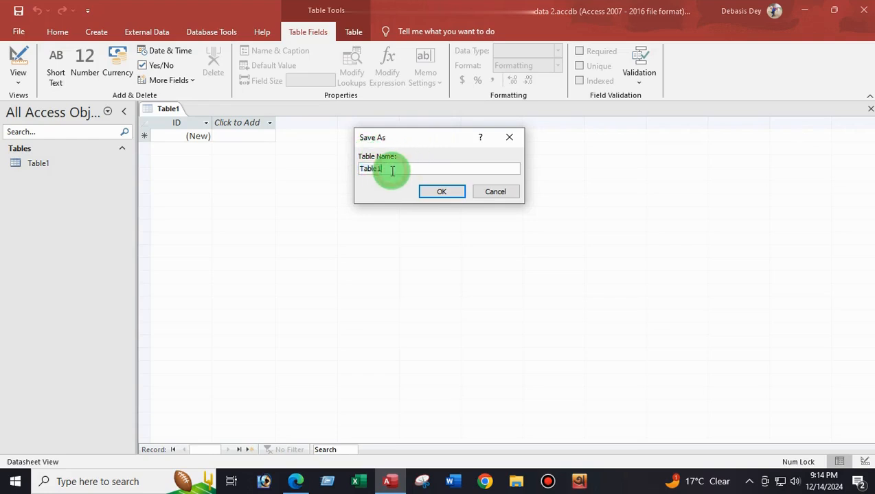
{"action": "left_click", "coordinate": [441, 192]}
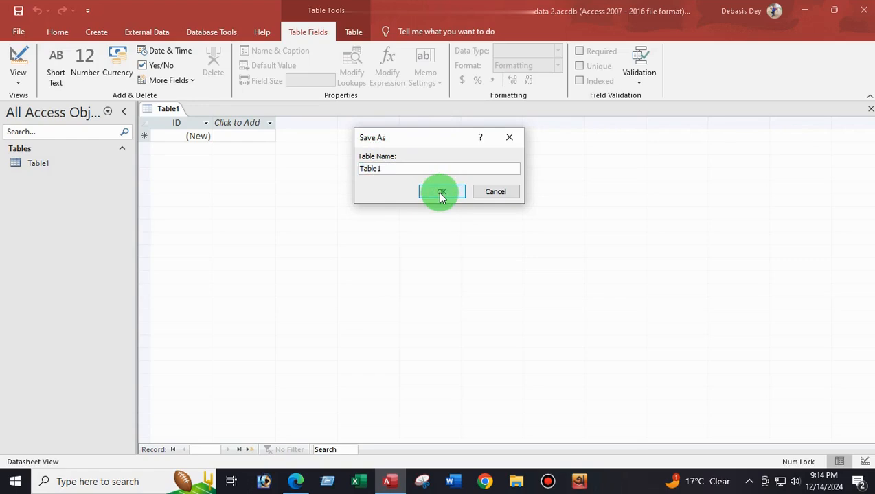
{"action": "left_click", "coordinate": [439, 192]}
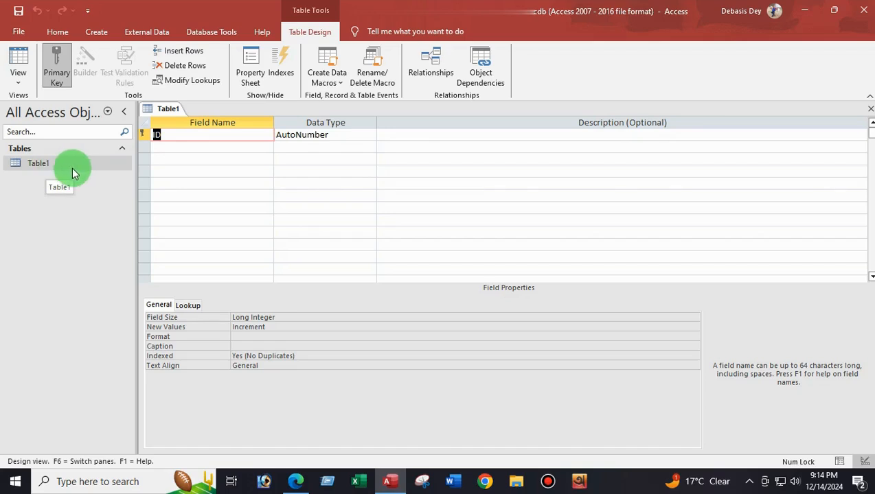
Step: Examine the data types available for the ID field in the table design
{"action": "left_click", "coordinate": [186, 146]}
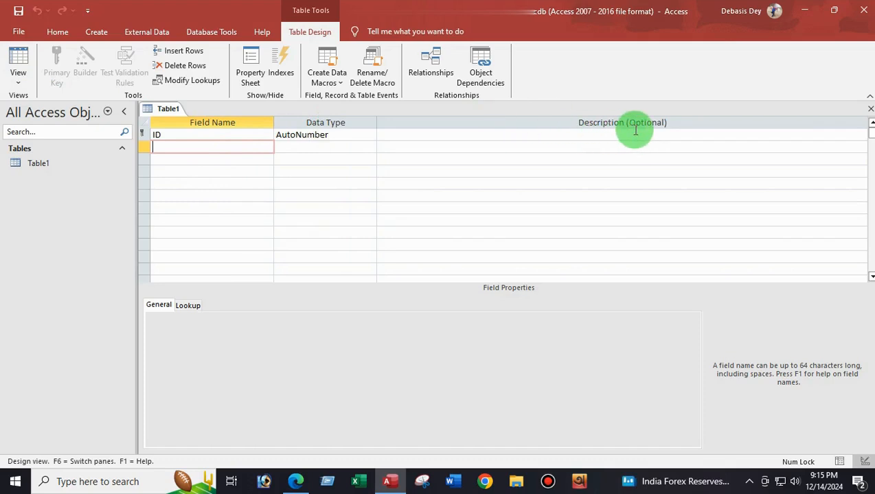
{"action": "left_click", "coordinate": [181, 135]}
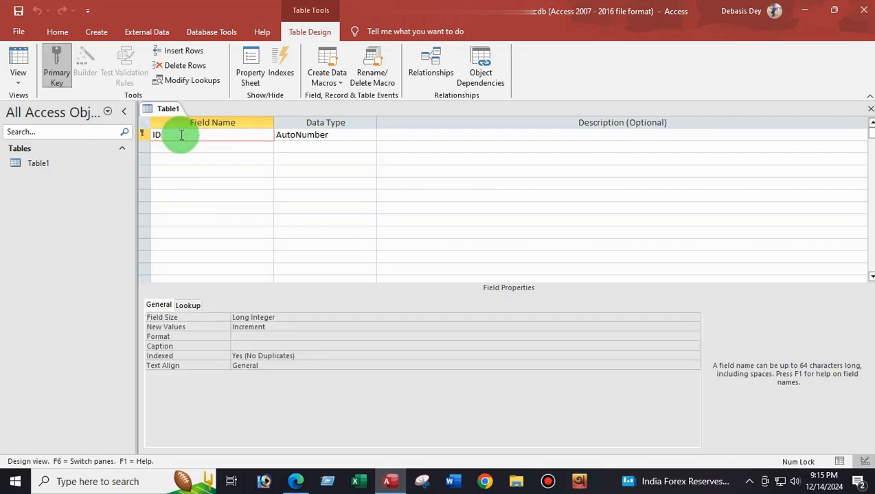
{"action": "left_click", "coordinate": [348, 135]}
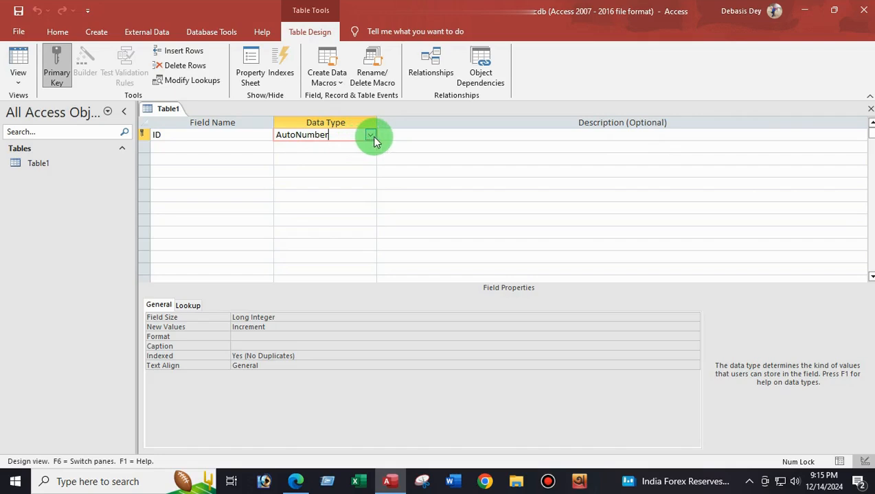
{"action": "left_click", "coordinate": [370, 137]}
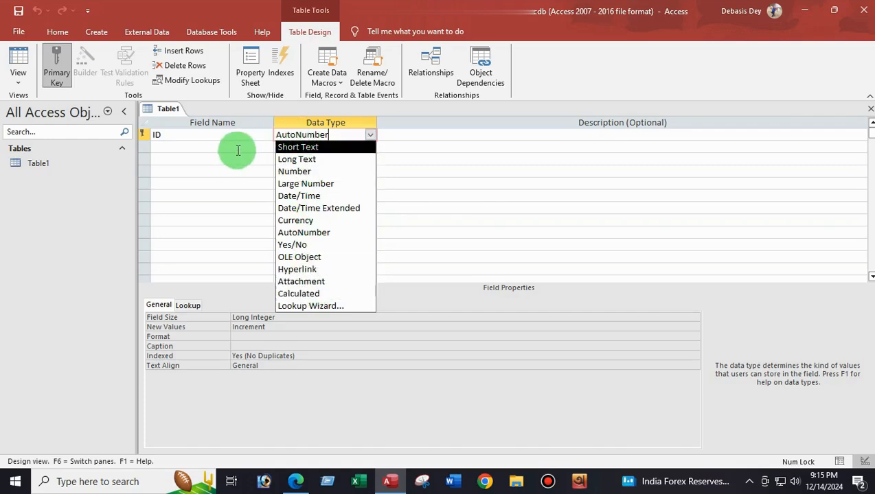
Step: Add a field named NAME with the Short Text data type below the ID field, accepting the reserved word
{"action": "left_click", "coordinate": [238, 150]}
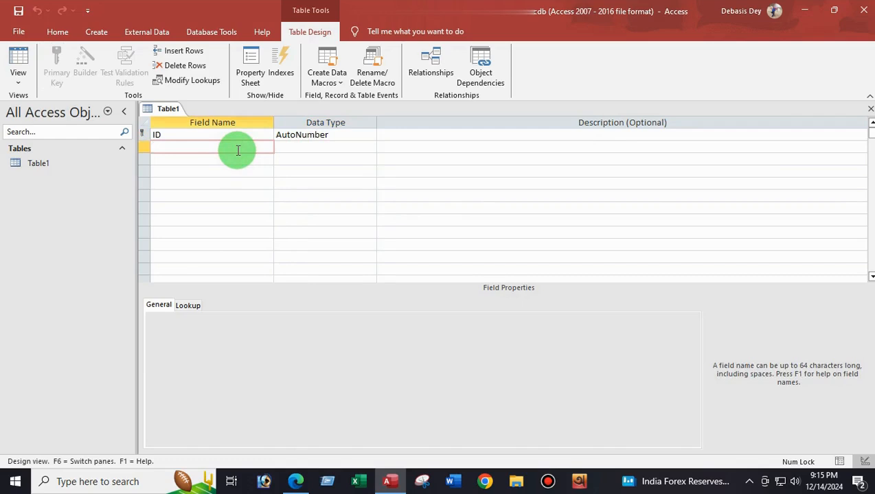
{"action": "key", "text": "Caps_Lock"}
{"action": "type", "text": "NAME"}
{"action": "left_click", "coordinate": [333, 151]}
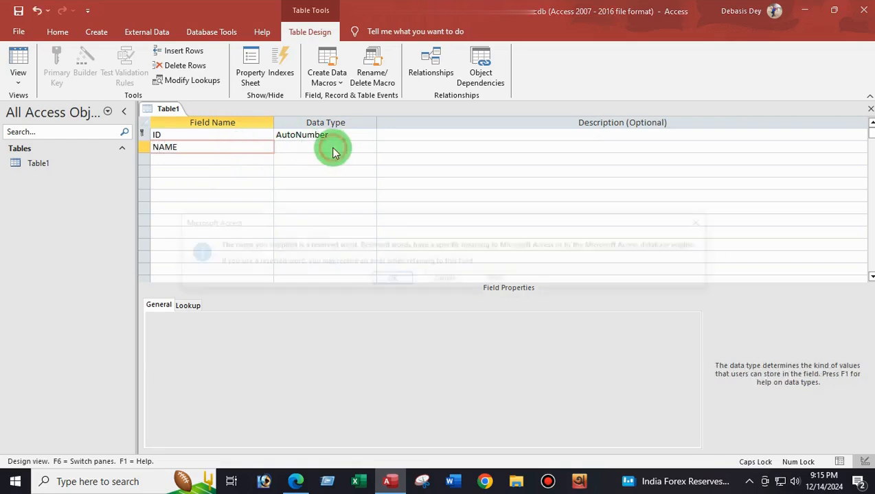
{"action": "left_click", "coordinate": [393, 280]}
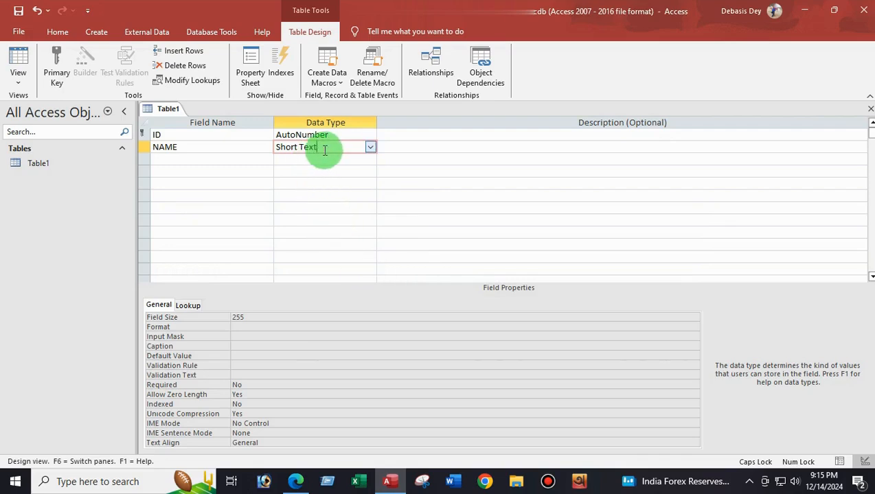
Step: Add an ADDRESS field with the Short Text data type below the NAME field
{"action": "left_click", "coordinate": [185, 158]}
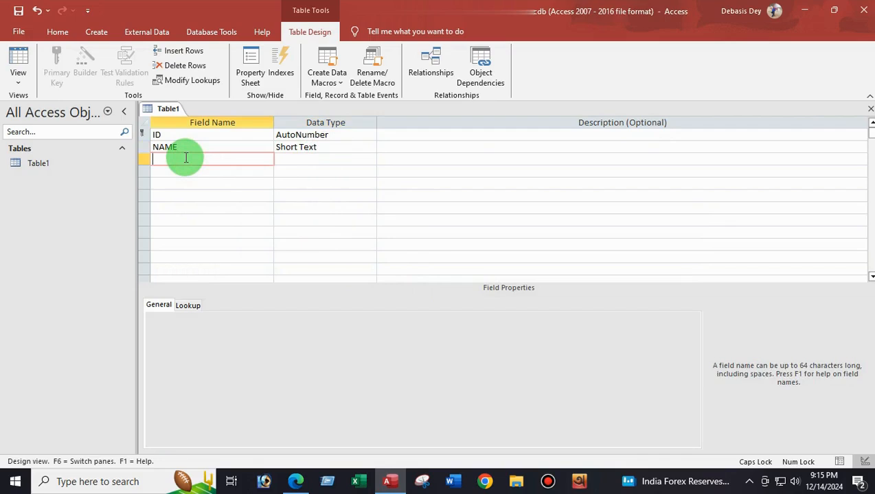
{"action": "type", "text": "ADDRESS"}
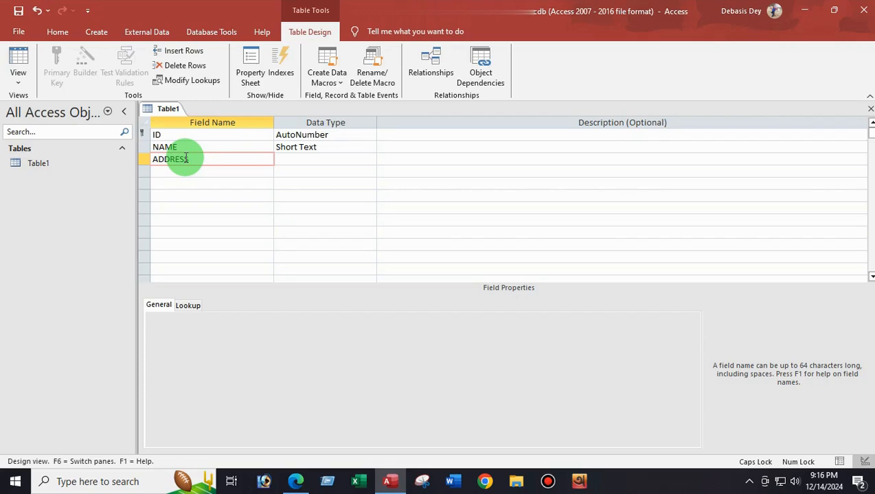
{"action": "key", "text": "Tab"}
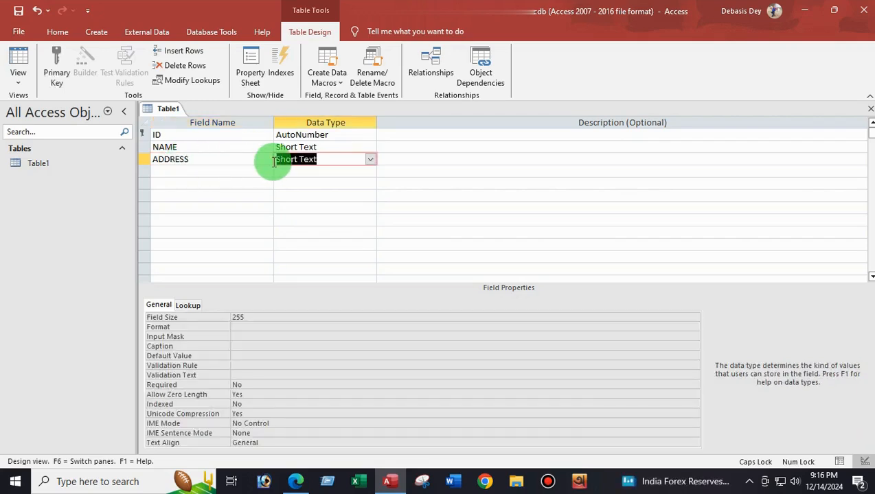
Step: Add a WORD field below ADDRESS and set its data type to Number
{"action": "left_click", "coordinate": [216, 172]}
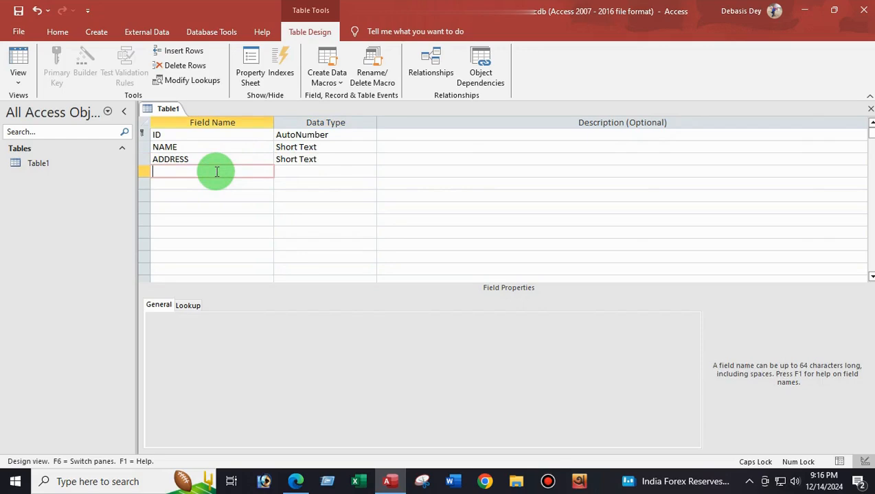
{"action": "type", "text": "WORD"}
{"action": "left_click", "coordinate": [204, 184]}
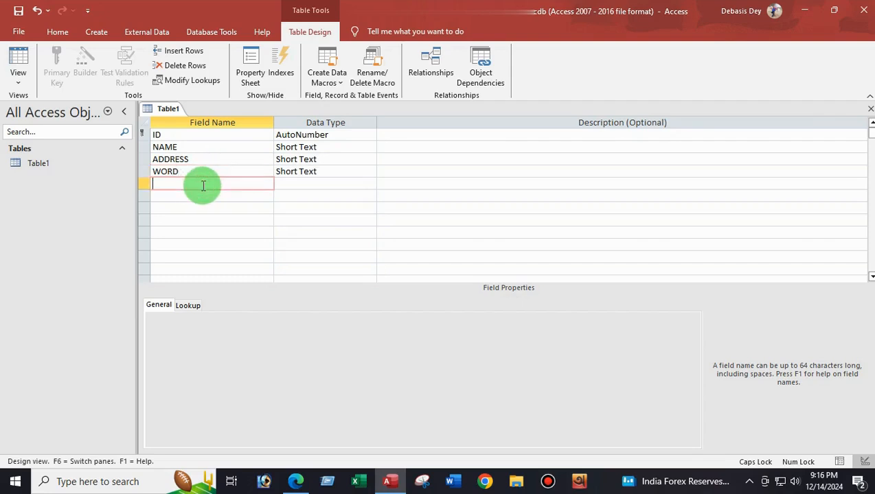
{"action": "left_click", "coordinate": [329, 172]}
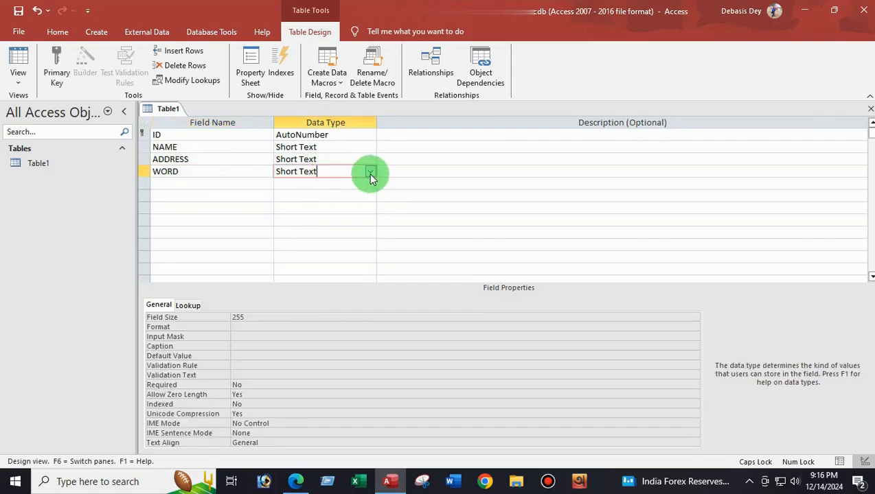
{"action": "left_click", "coordinate": [370, 173]}
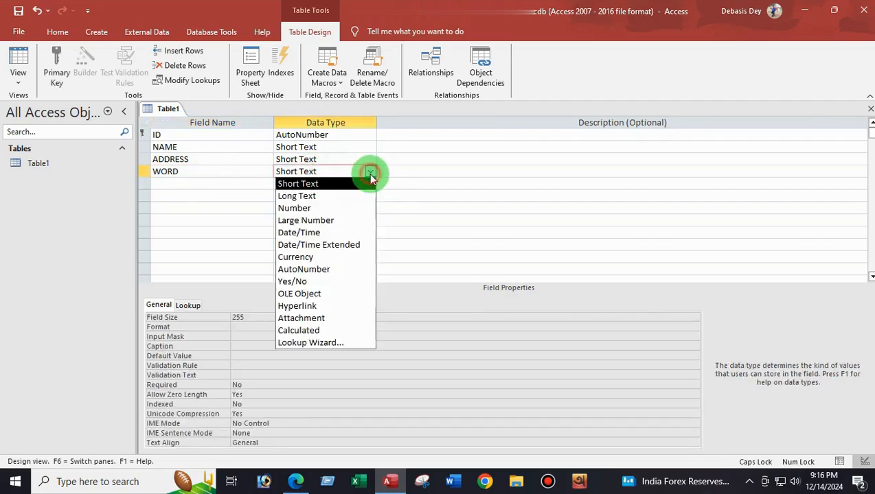
{"action": "left_click", "coordinate": [320, 208]}
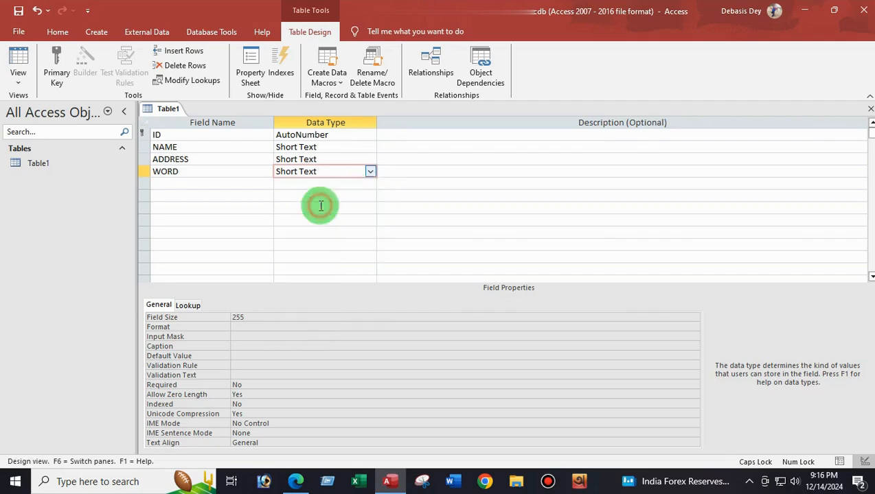
Step: Add an EXCEL field below WORD and set its data type to Number
{"action": "left_click", "coordinate": [178, 184]}
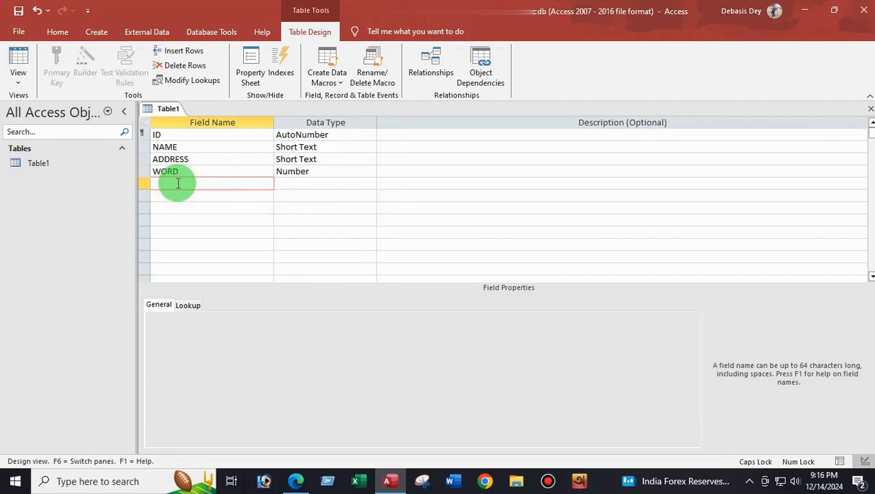
{"action": "type", "text": "EXCEL"}
{"action": "left_click", "coordinate": [297, 183]}
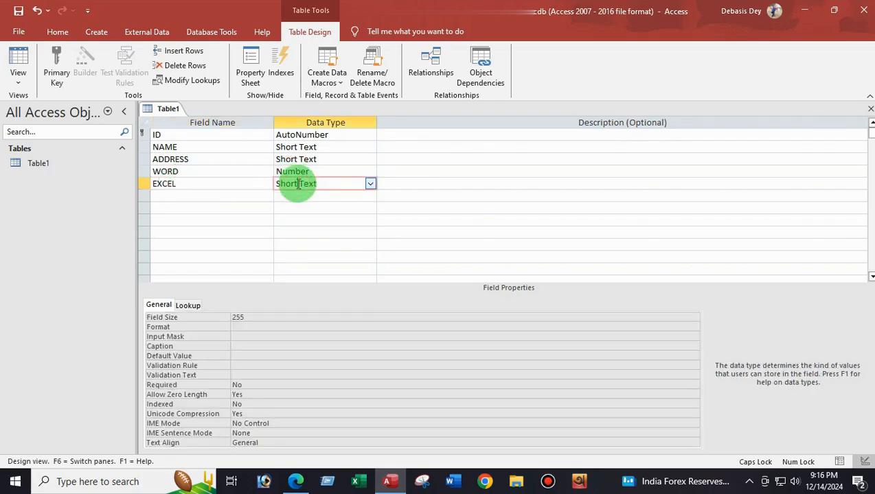
{"action": "left_click", "coordinate": [370, 185]}
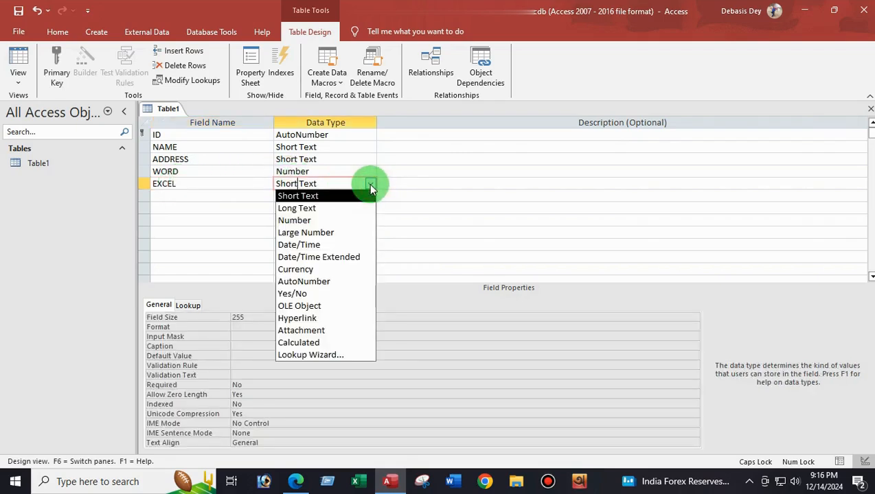
{"action": "left_click", "coordinate": [334, 220]}
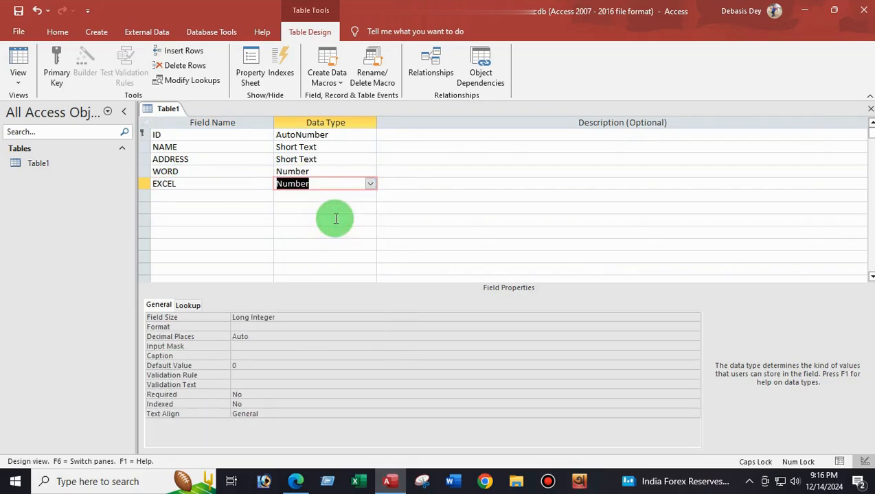
{"action": "left_click", "coordinate": [161, 196]}
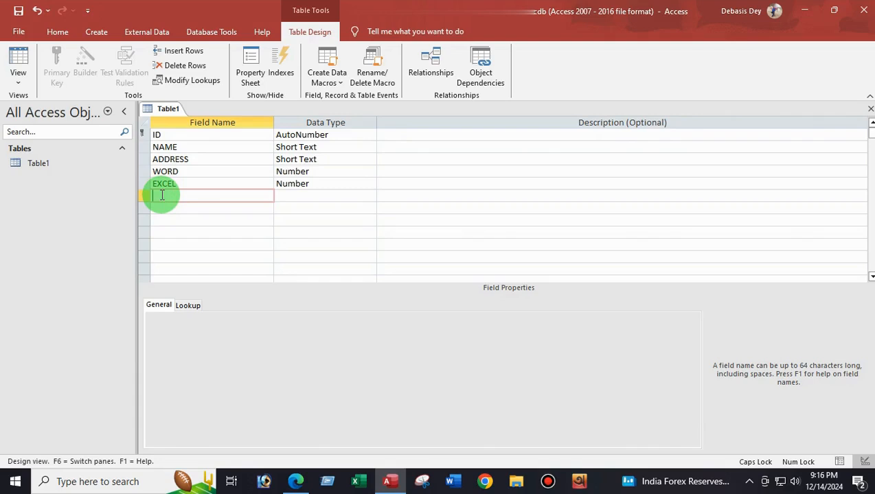
{"action": "type", "text": "DOS"}
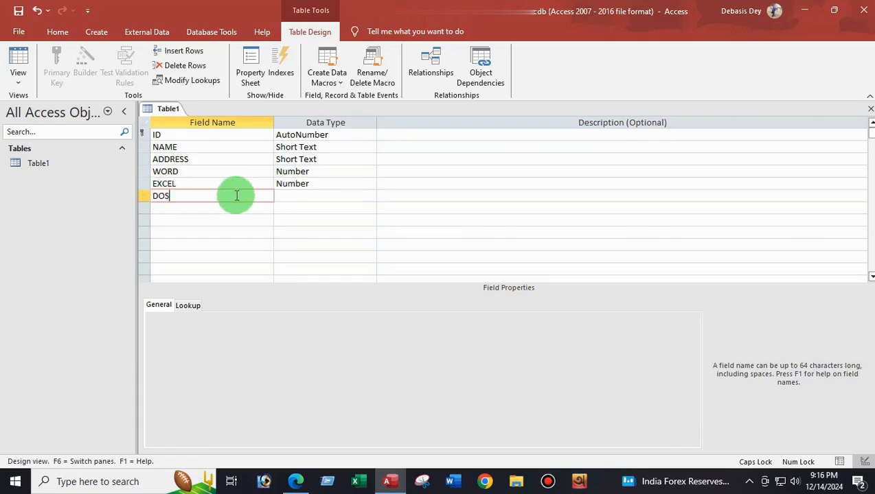
{"action": "key", "text": "BackSpace"}
{"action": "key", "text": "BackSpace"}
{"action": "key", "text": "BackSpace"}
Step: Add a PAINT field below EXCEL and set its data type to Number
{"action": "type", "text": "PAINT"}
{"action": "left_click", "coordinate": [307, 197]}
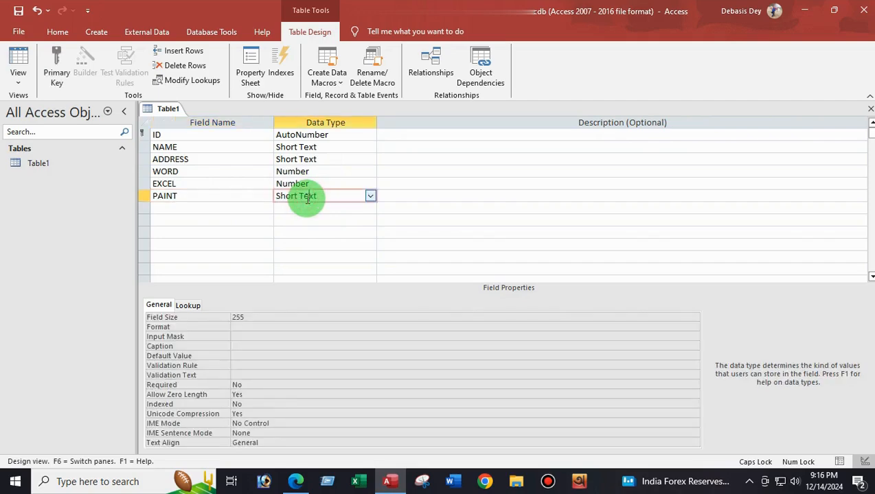
{"action": "left_click", "coordinate": [369, 196]}
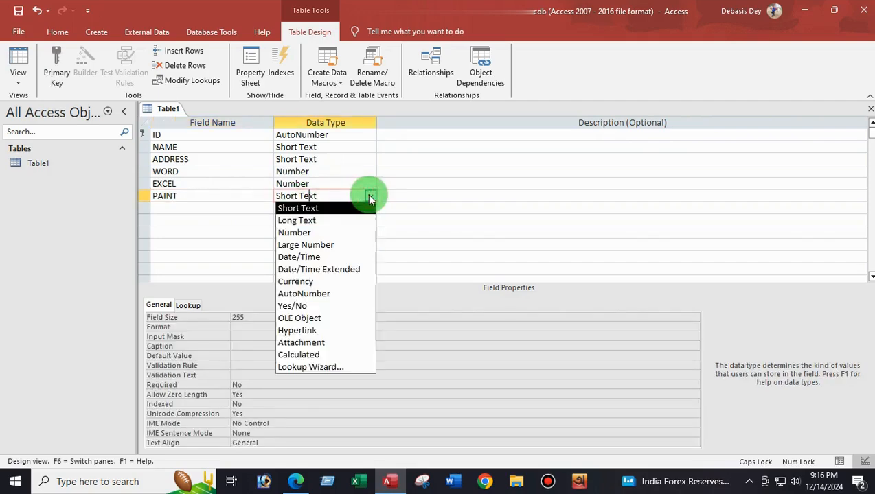
{"action": "left_click", "coordinate": [318, 232]}
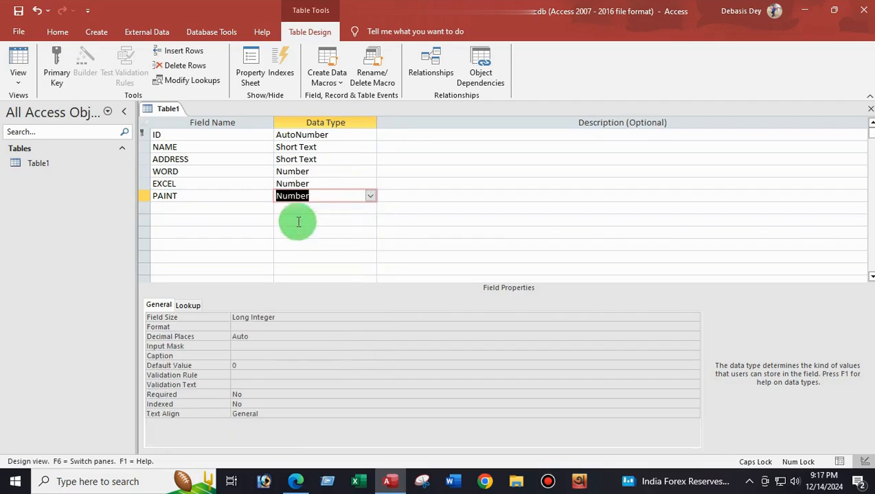
{"action": "left_click", "coordinate": [174, 208]}
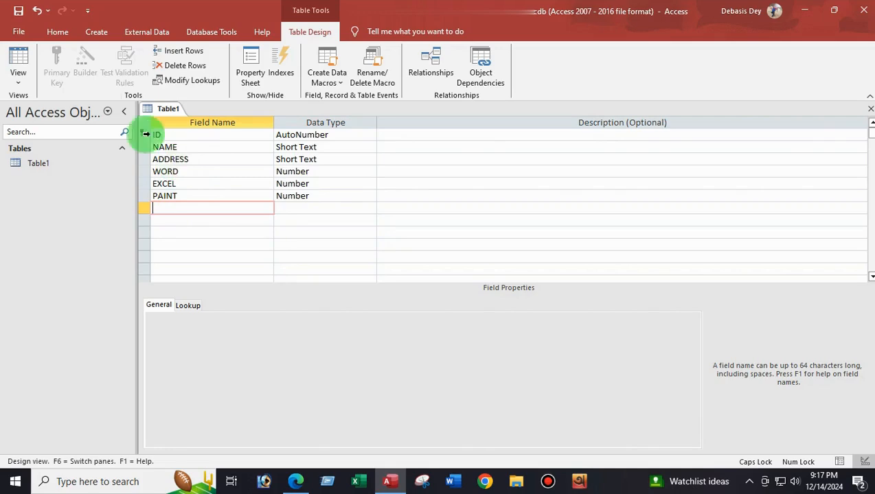
Step: Switch Table1 to Datasheet View, saving the table's design changes
{"action": "left_click", "coordinate": [16, 82]}
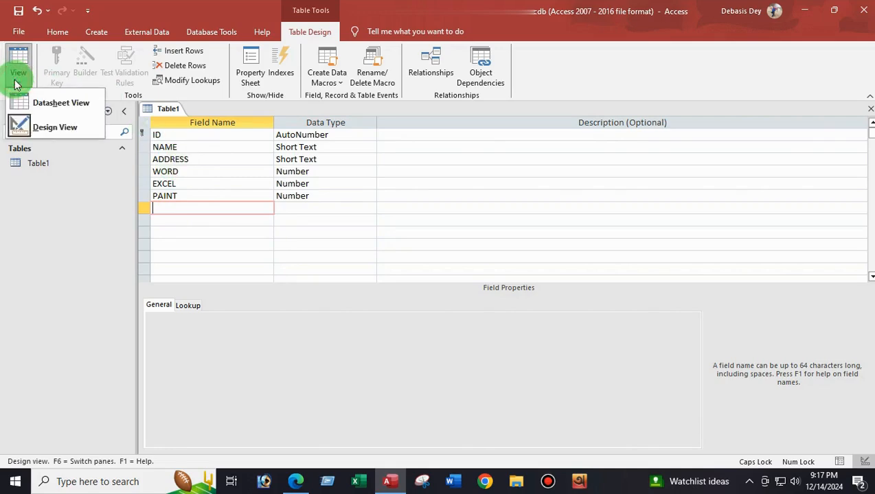
{"action": "left_click", "coordinate": [52, 105]}
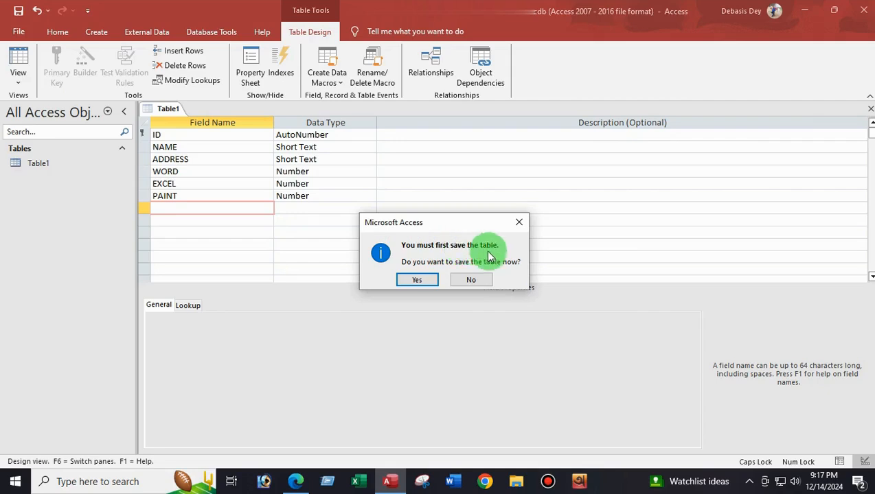
{"action": "left_click", "coordinate": [416, 280]}
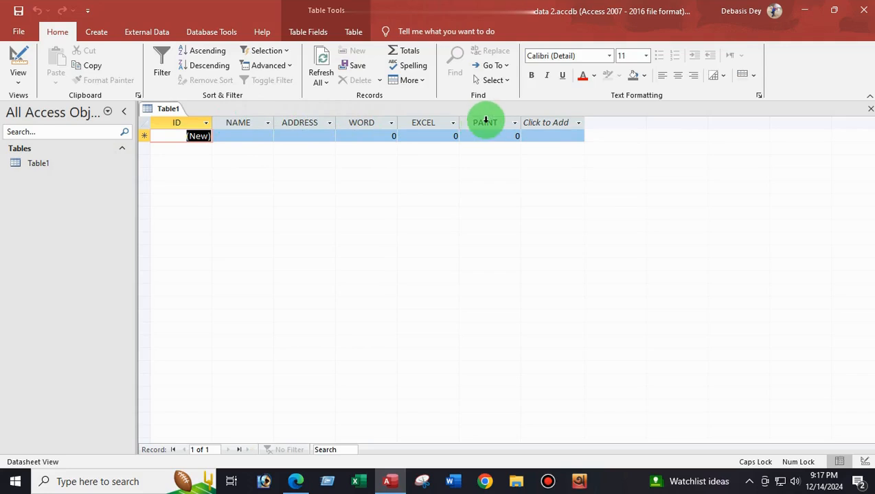
{"action": "left_click", "coordinate": [241, 136]}
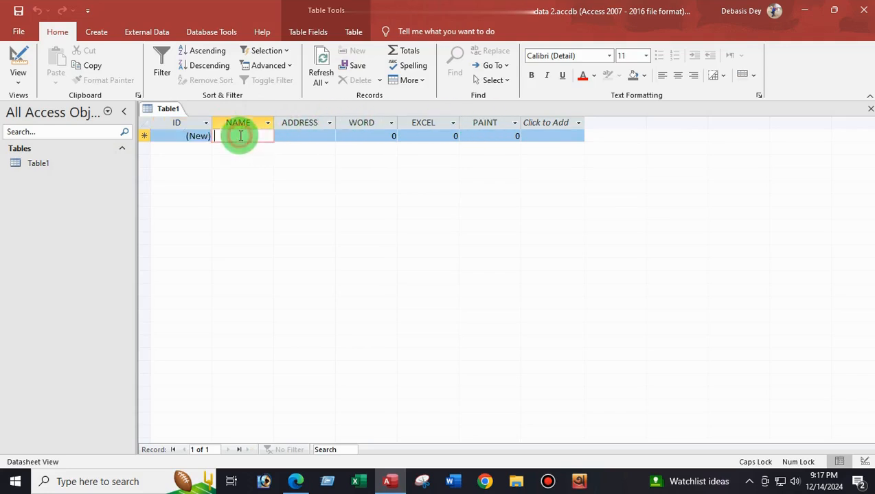
{"action": "left_click", "coordinate": [307, 136]}
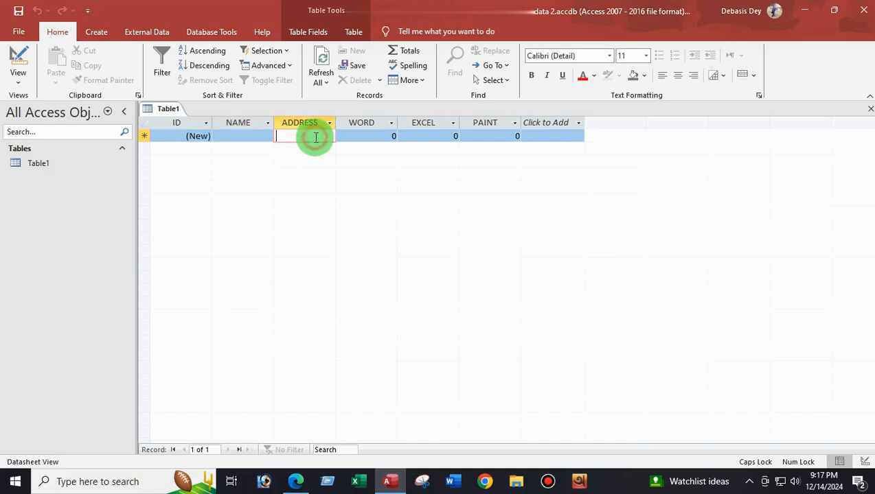
{"action": "left_click", "coordinate": [377, 137]}
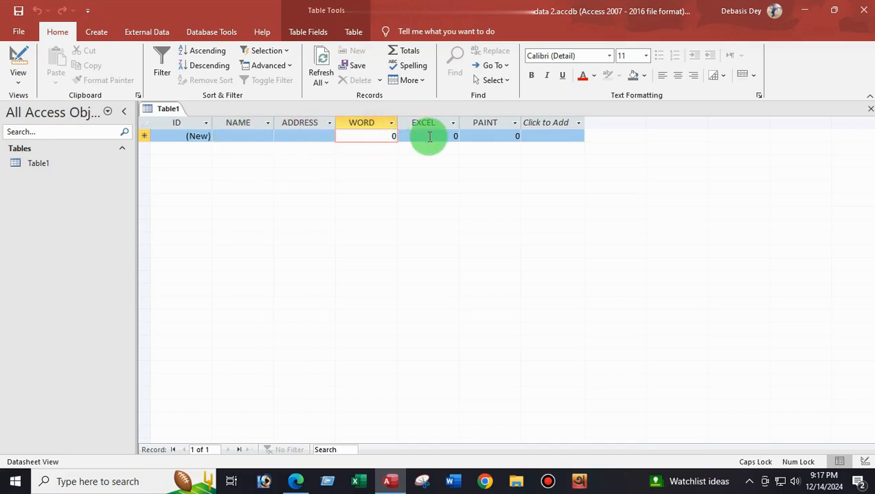
{"action": "left_click", "coordinate": [429, 137]}
{"action": "left_click", "coordinate": [484, 134]}
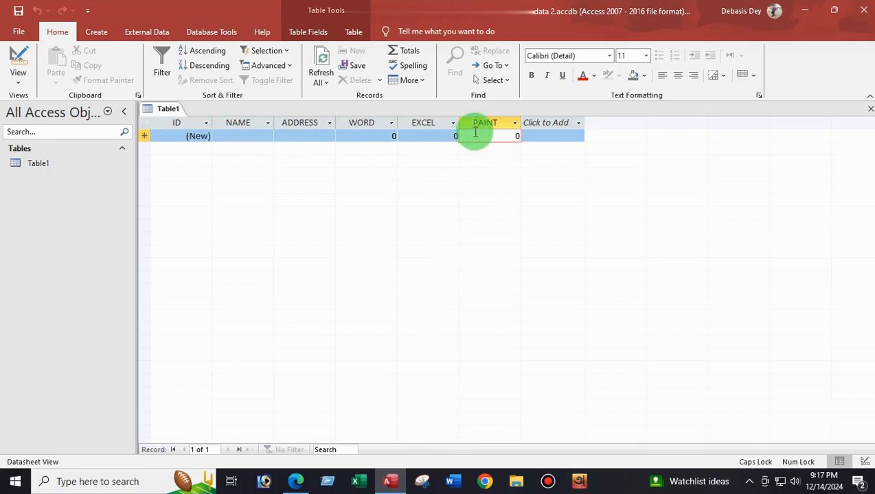
{"action": "left_click", "coordinate": [242, 135]}
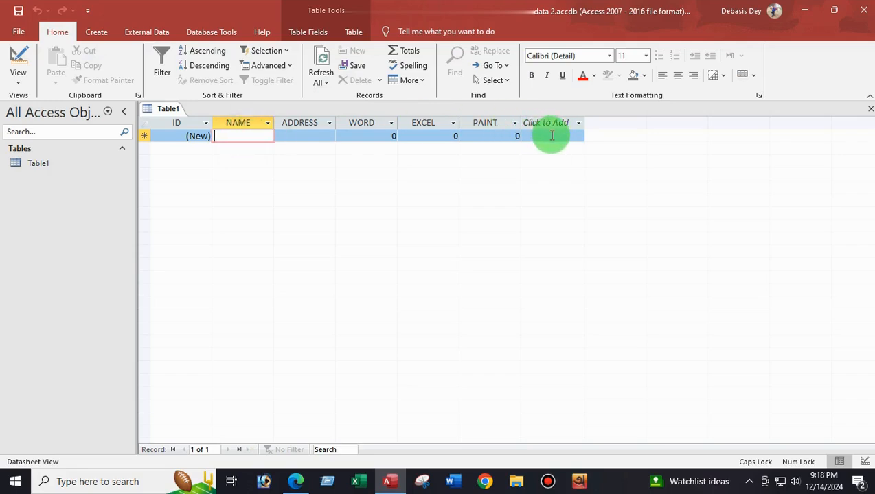
{"action": "left_click", "coordinate": [551, 135]}
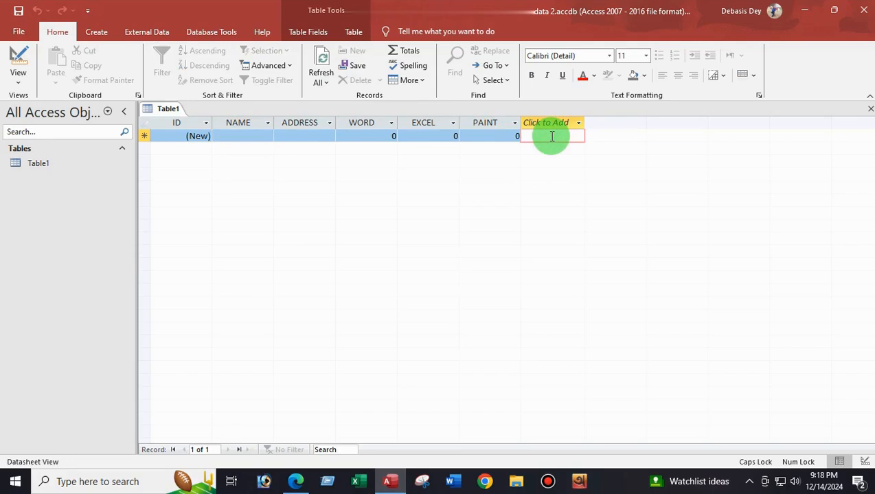
Step: Enter the person's name in the NAME field of Table1's first record
{"action": "left_click", "coordinate": [232, 135]}
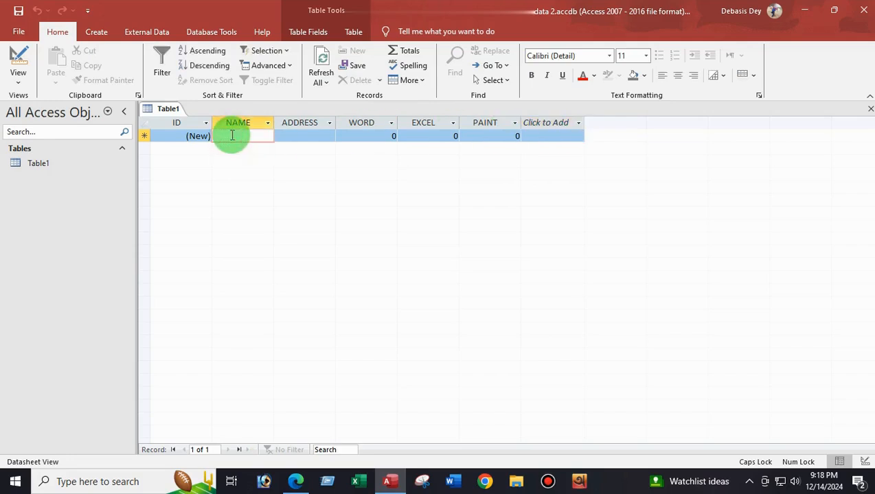
{"action": "type", "text": "A"}
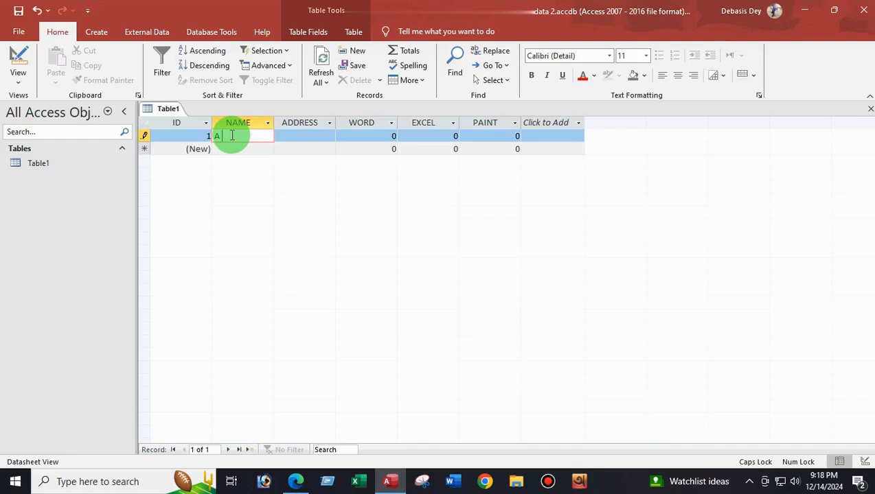
{"action": "type", "text": " DAS"}
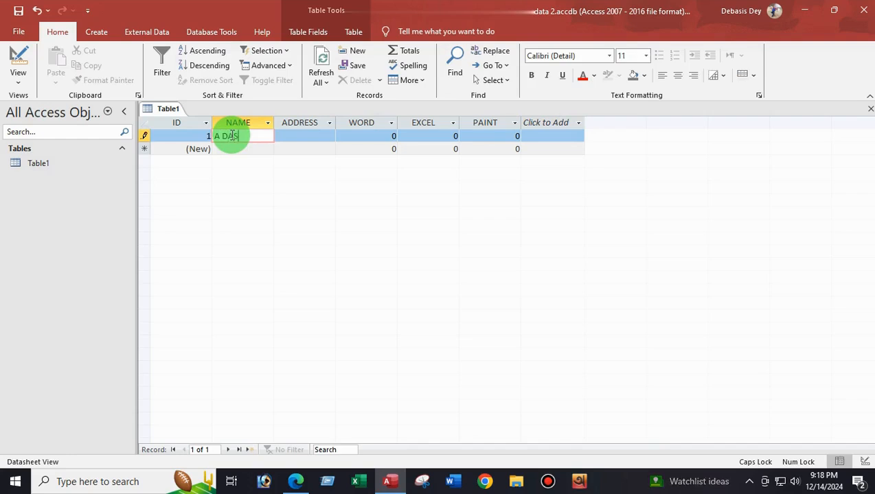
{"action": "key", "text": "Tab"}
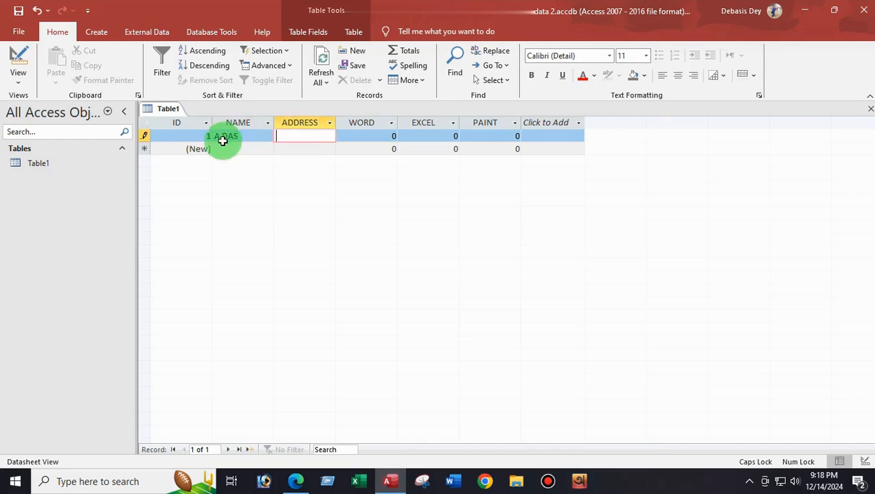
{"action": "left_click", "coordinate": [233, 148]}
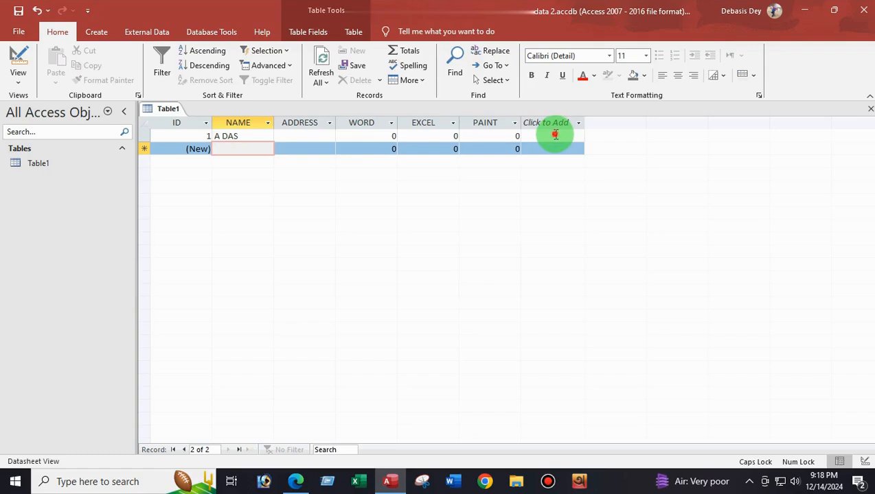
{"action": "left_click", "coordinate": [556, 136]}
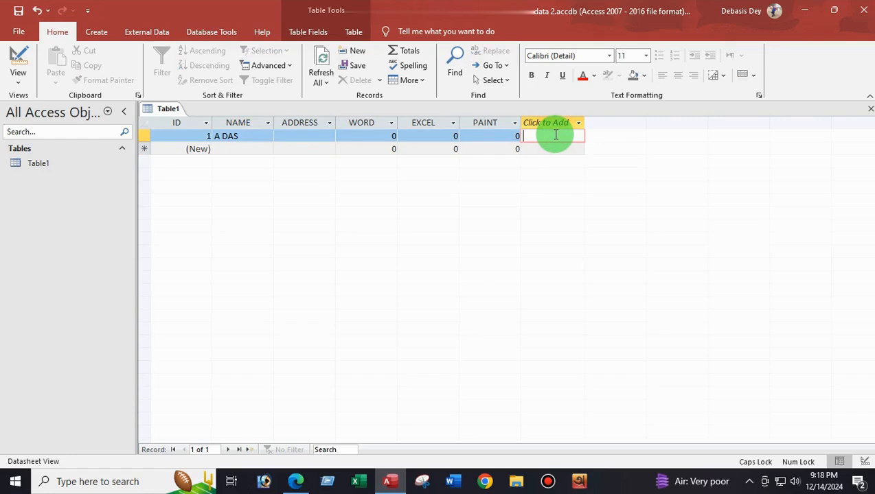
{"action": "left_click", "coordinate": [249, 150]}
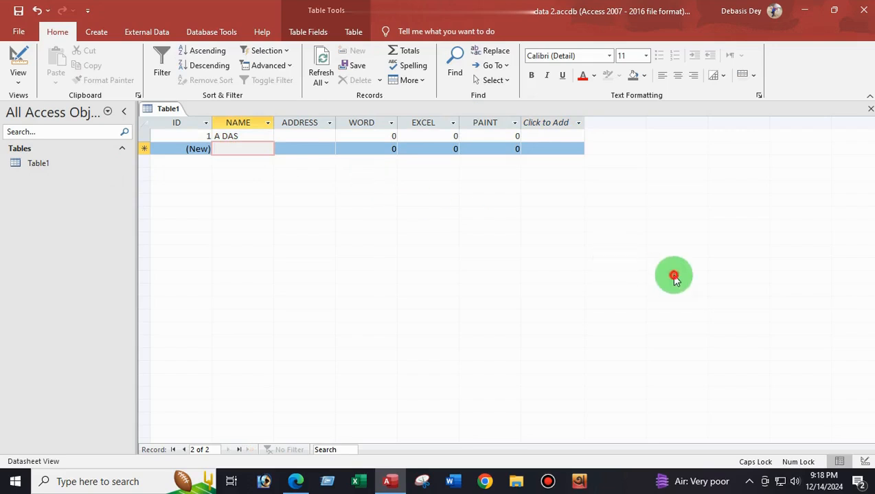
{"action": "left_click", "coordinate": [297, 136]}
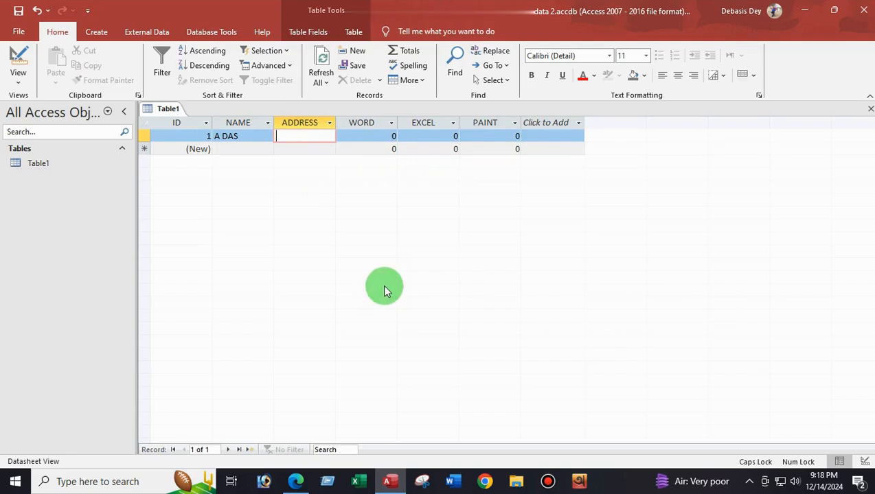
Step: Add a new field after PAINT in Table1 by entering HJH for the first record
{"action": "left_click", "coordinate": [296, 148]}
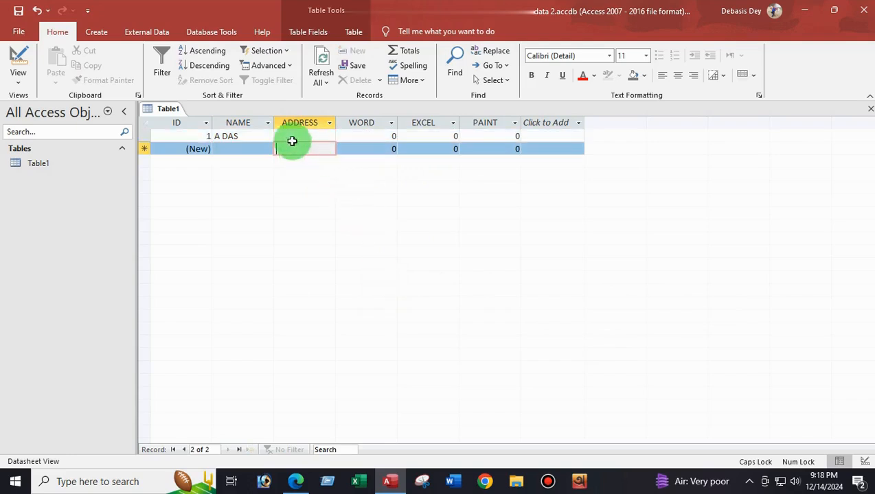
{"action": "left_click", "coordinate": [286, 135]}
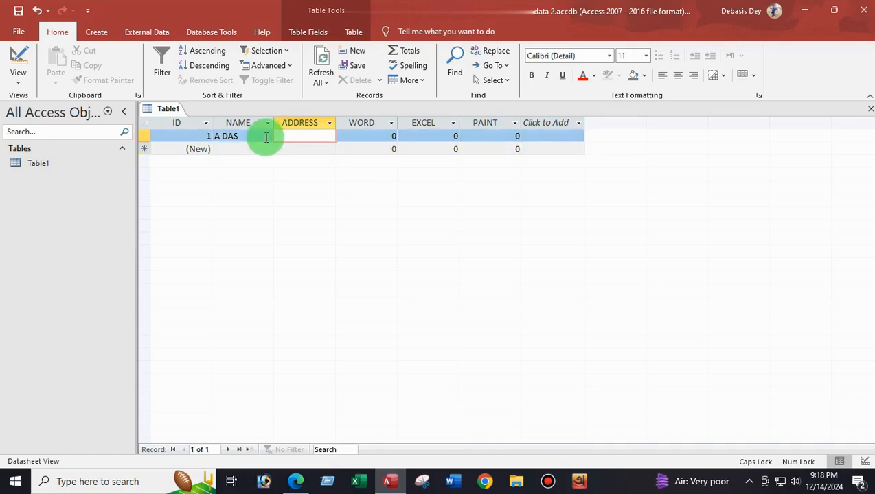
{"action": "left_click", "coordinate": [495, 134]}
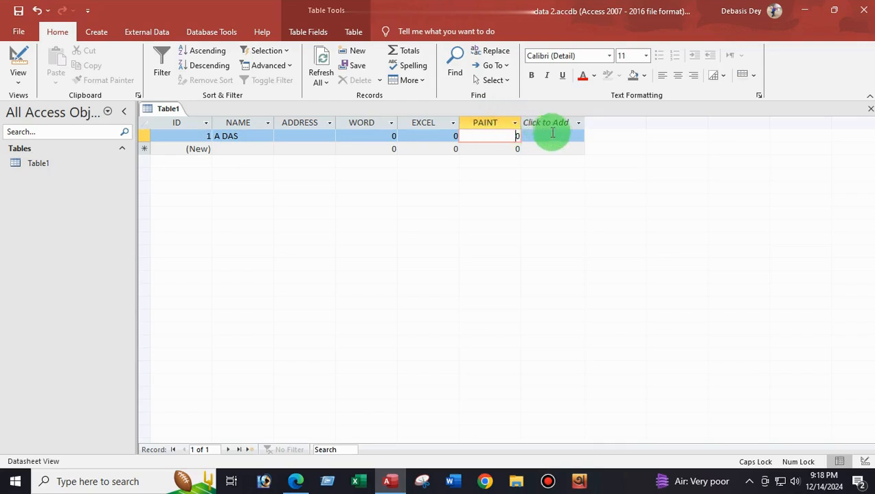
{"action": "left_click", "coordinate": [554, 135]}
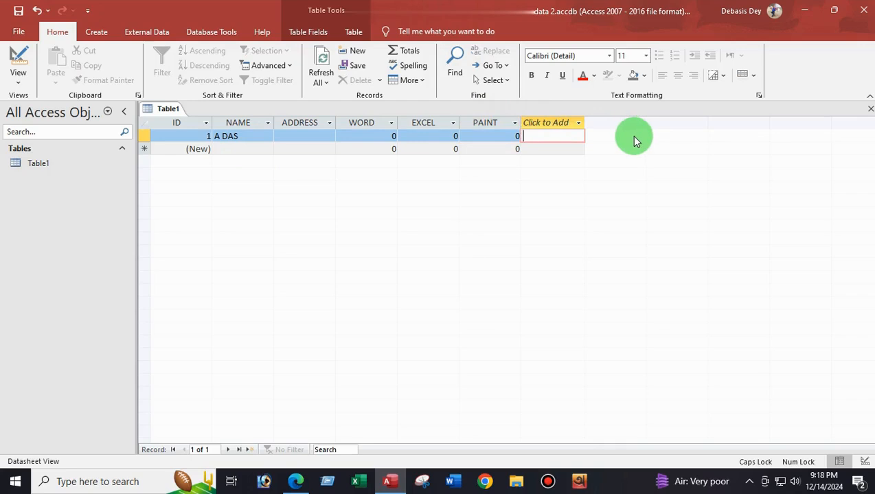
{"action": "type", "text": "HJH"}
{"action": "key", "text": "Tab"}
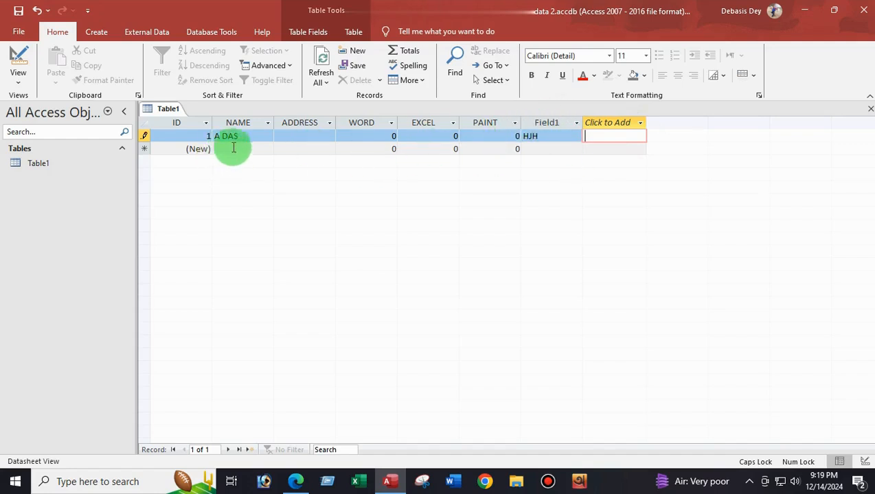
Step: Enter the person's address in the ADDRESS field of the first record
{"action": "left_click", "coordinate": [257, 136]}
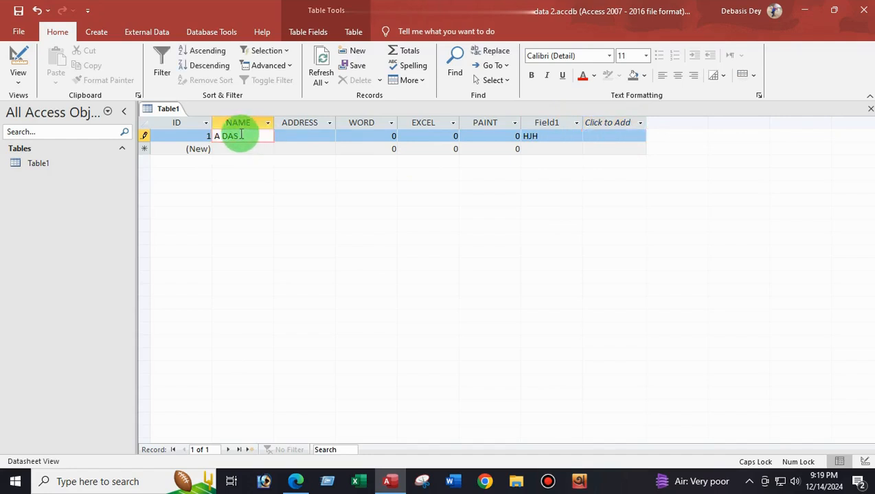
{"action": "left_click", "coordinate": [300, 135]}
{"action": "type", "text": "K"}
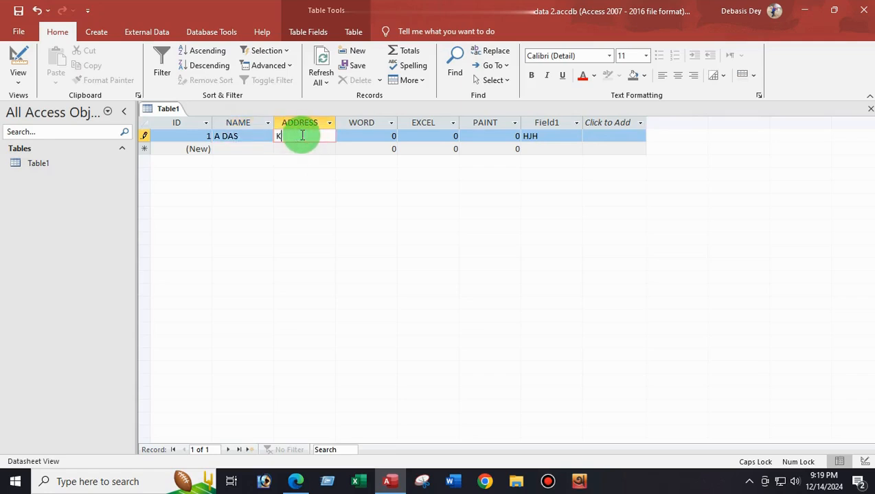
{"action": "type", "text": "ALNA"}
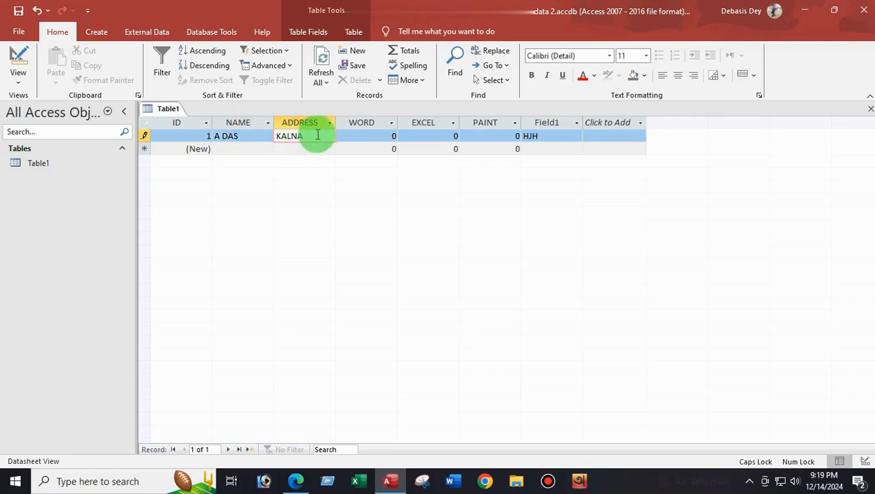
Step: Set the first record's WORD to 88, EXCEL to 76 and PAINT to 69
{"action": "left_click", "coordinate": [359, 135]}
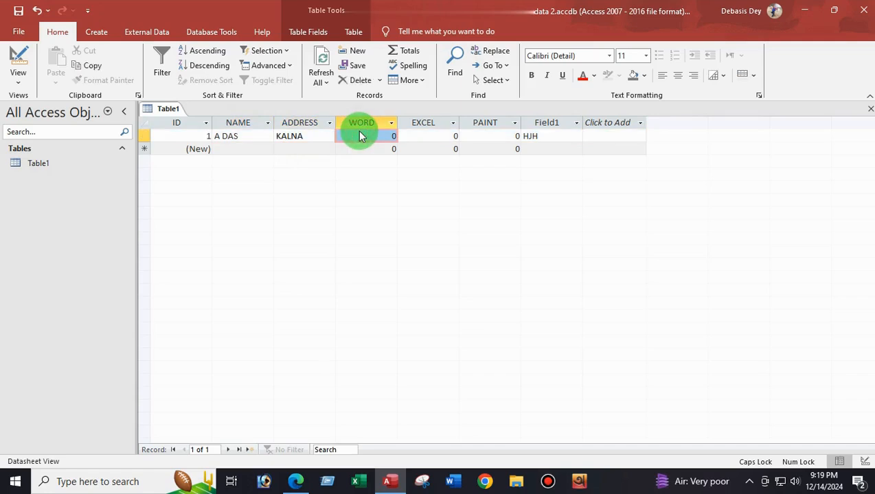
{"action": "type", "text": "8"}
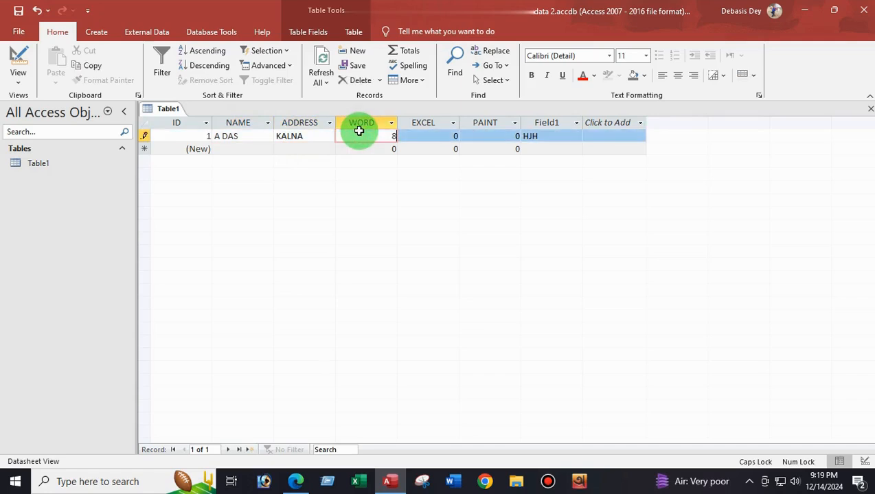
{"action": "type", "text": "88"}
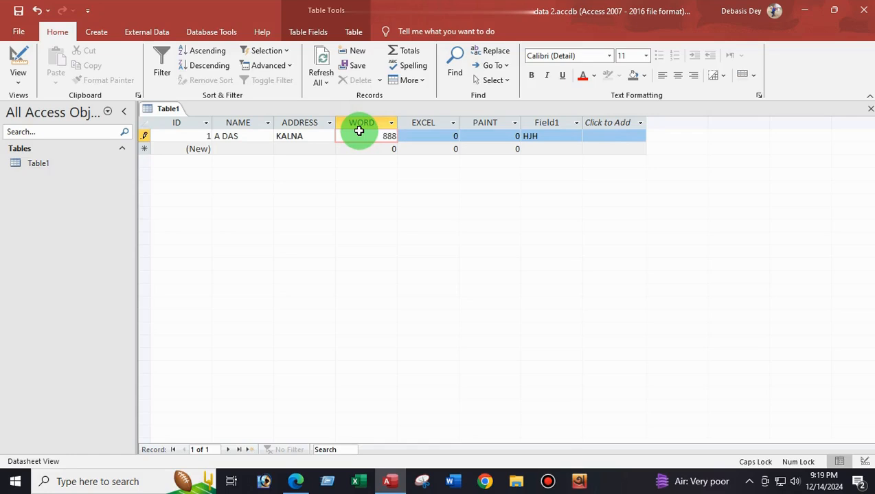
{"action": "key", "text": "BackSpace"}
{"action": "key", "text": "Tab"}
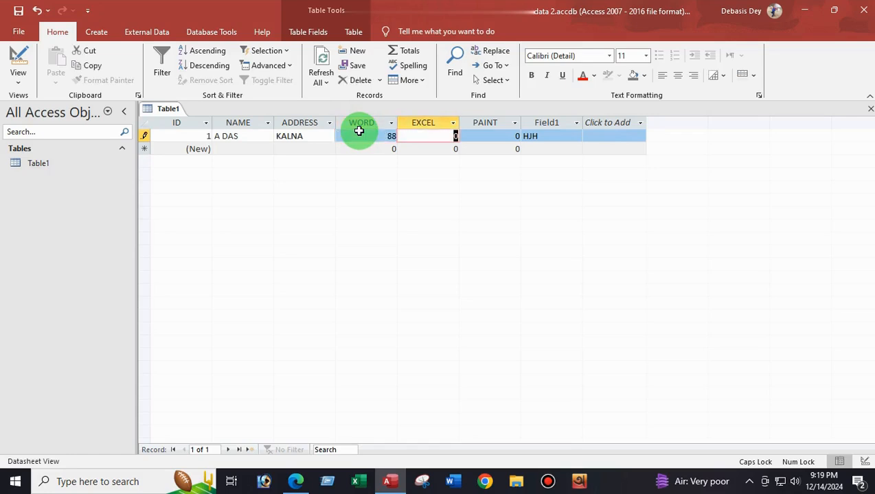
{"action": "type", "text": "76"}
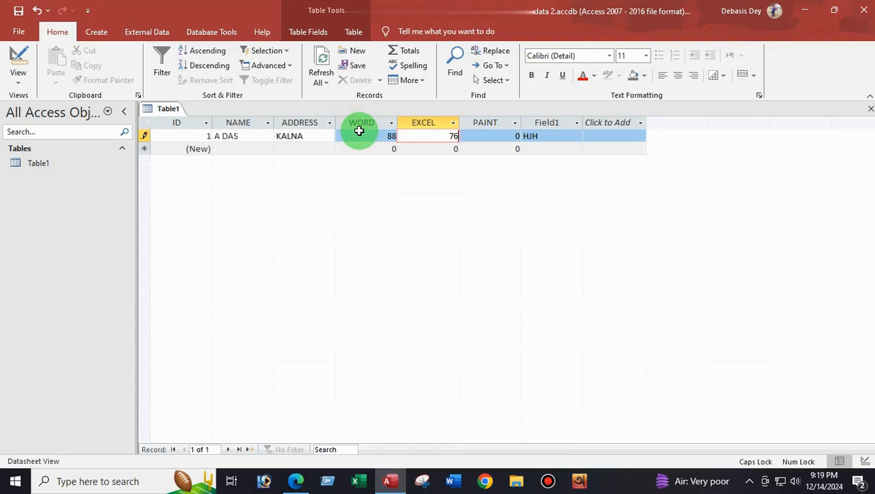
{"action": "key", "text": "Tab"}
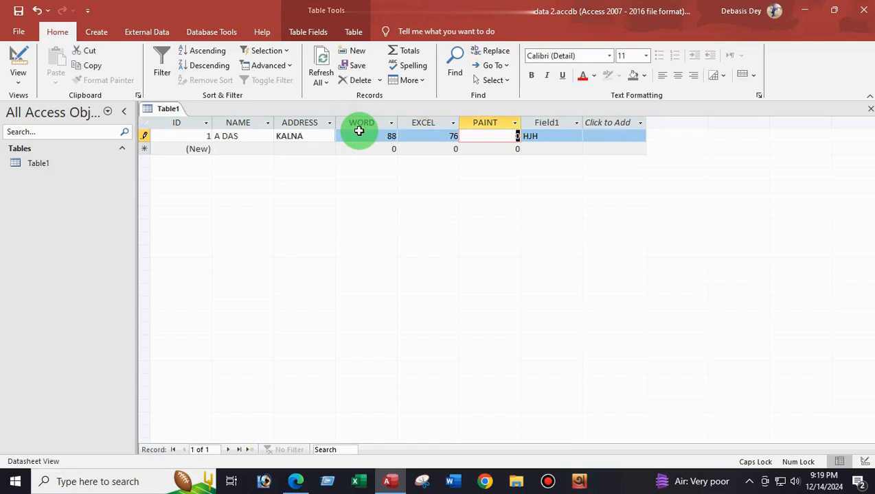
{"action": "type", "text": "69"}
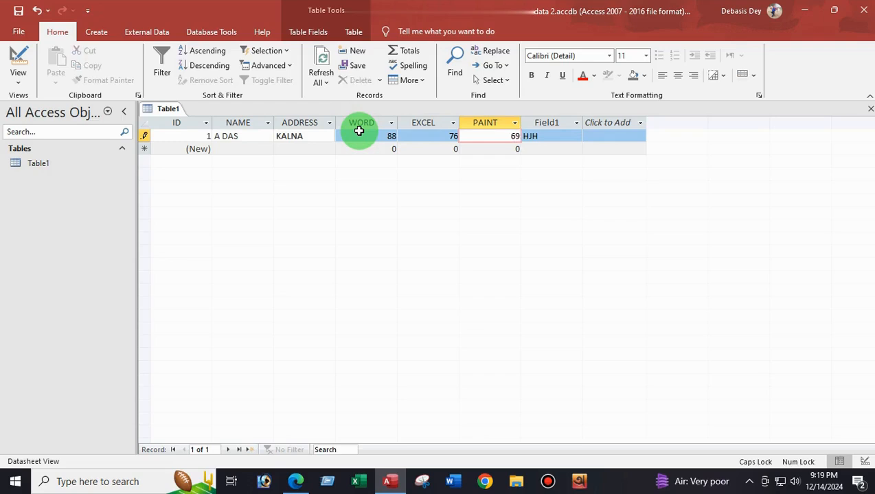
Step: Start a second record in Table1 and fill in the person's name and address
{"action": "left_click", "coordinate": [237, 148]}
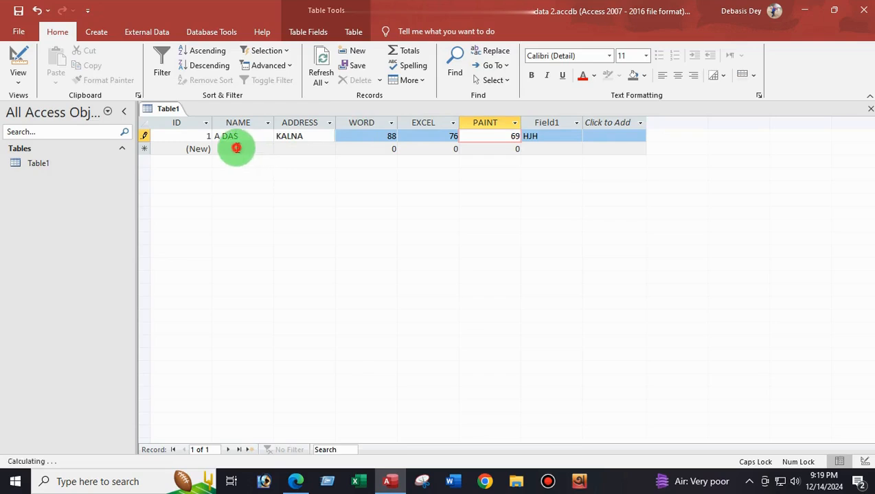
{"action": "type", "text": "B"}
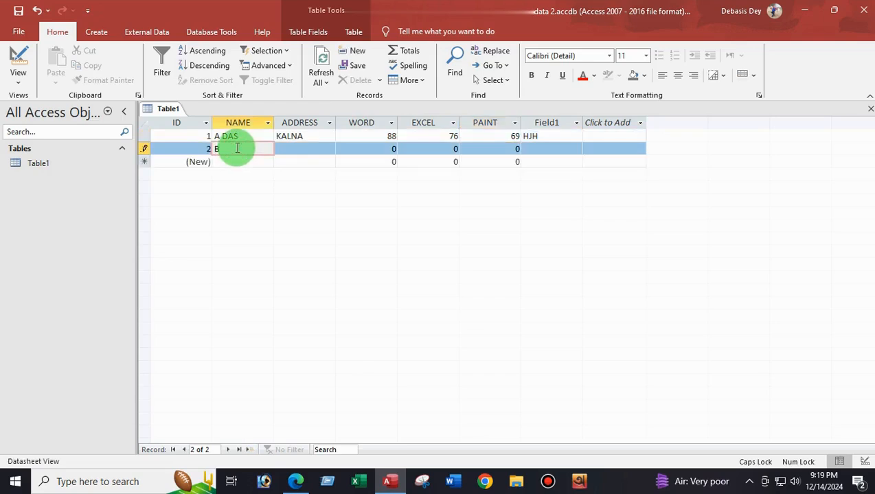
{"action": "type", "text": " DAS"}
{"action": "key", "text": "Tab"}
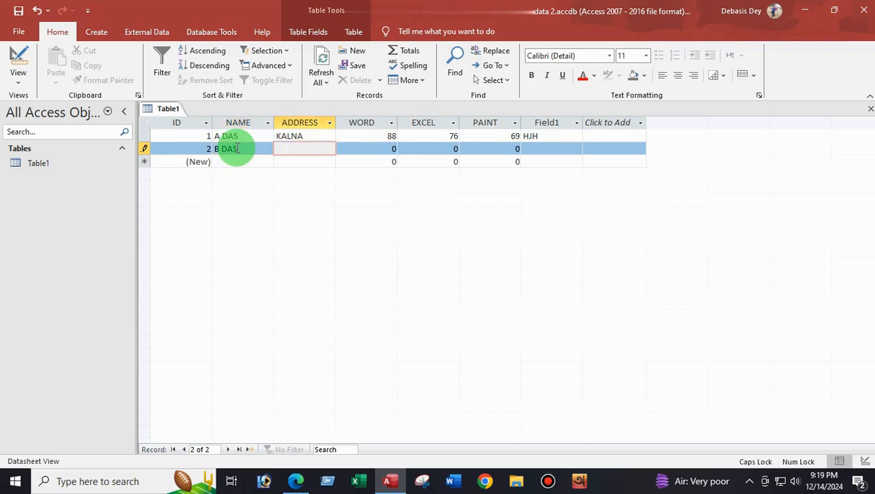
{"action": "type", "text": "KATWA"}
{"action": "key", "text": "Tab"}
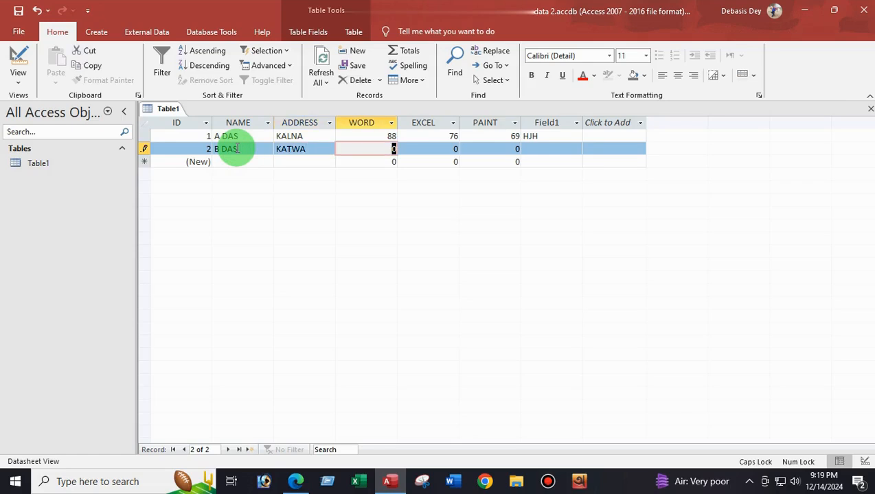
Step: Set the second record's WORD to 98, EXCEL to 76 and PAINT to 56, leaving Field1 empty
{"action": "type", "text": "98"}
{"action": "key", "text": "Tab"}
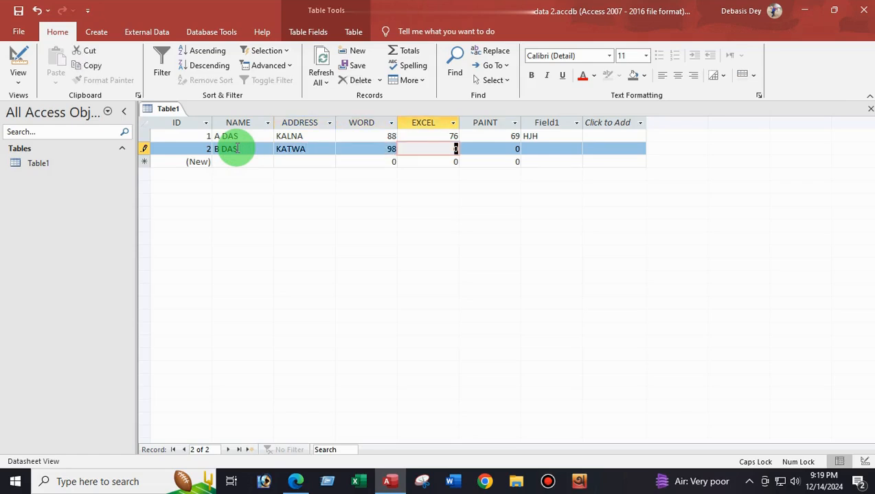
{"action": "type", "text": "76"}
{"action": "key", "text": "Tab"}
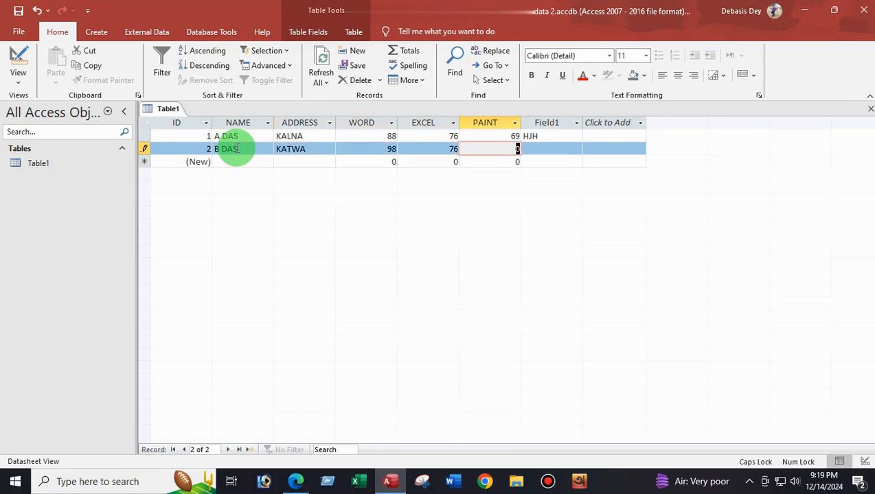
{"action": "type", "text": "56"}
{"action": "key", "text": "Tab"}
{"action": "key", "text": "Tab"}
{"action": "key", "text": "Tab"}
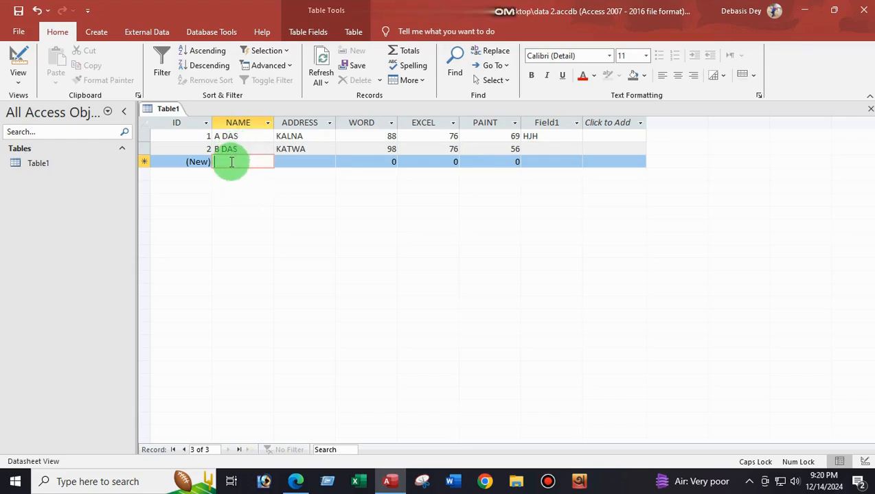
Step: Start a third record in Table1 and fill in the person's name and address
{"action": "type", "text": "C"}
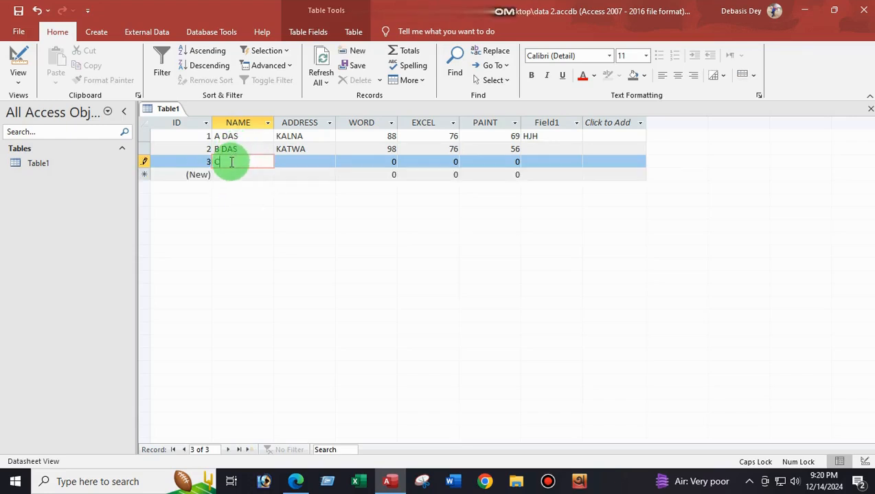
{"action": "type", "text": " DAS"}
{"action": "key", "text": "Tab"}
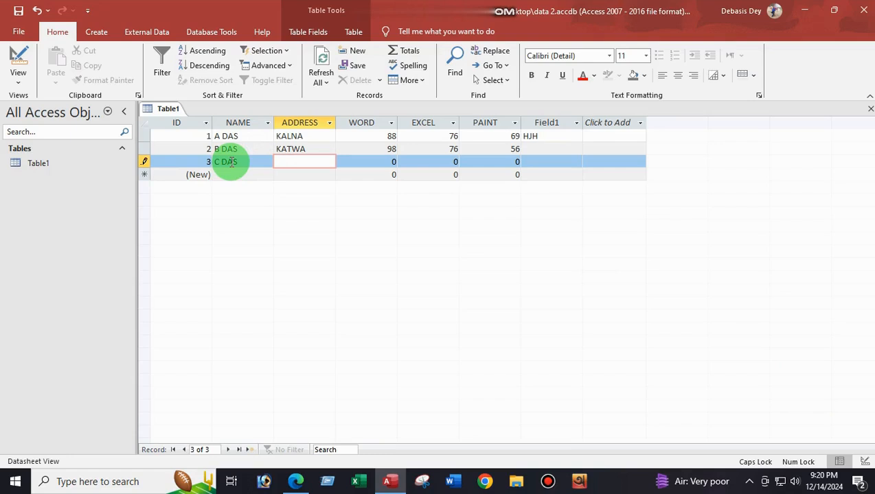
{"action": "type", "text": "KALNA"}
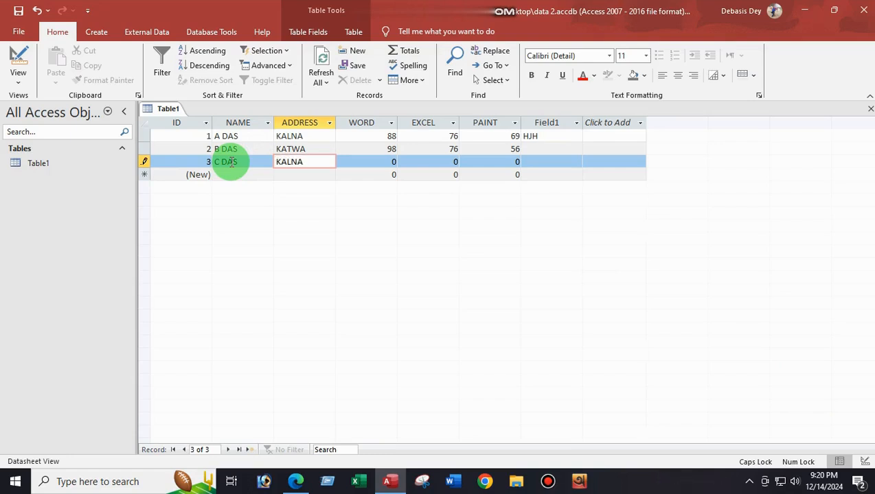
{"action": "key", "text": "Tab"}
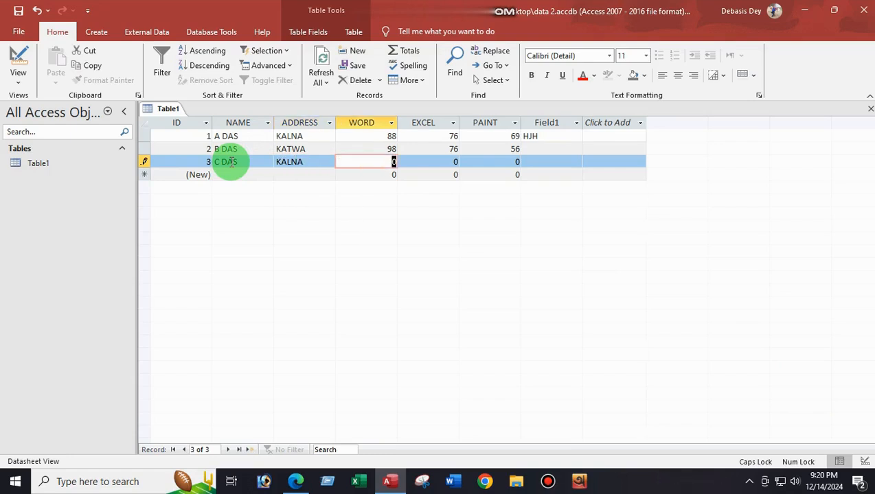
Step: Set the third record's WORD to 77, EXCEL to 56 and PAINT to 43
{"action": "type", "text": "77"}
{"action": "key", "text": "Tab"}
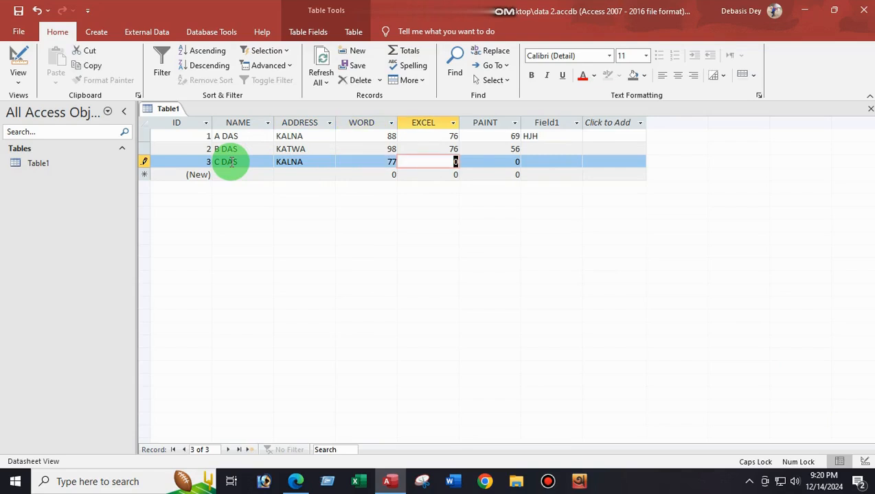
{"action": "type", "text": "56"}
{"action": "key", "text": "Tab"}
{"action": "type", "text": "4"}
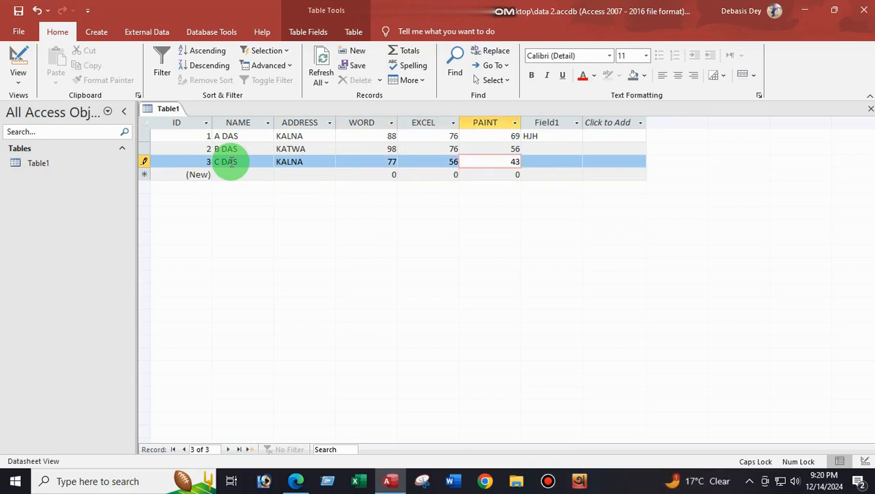
{"action": "left_click", "coordinate": [234, 174]}
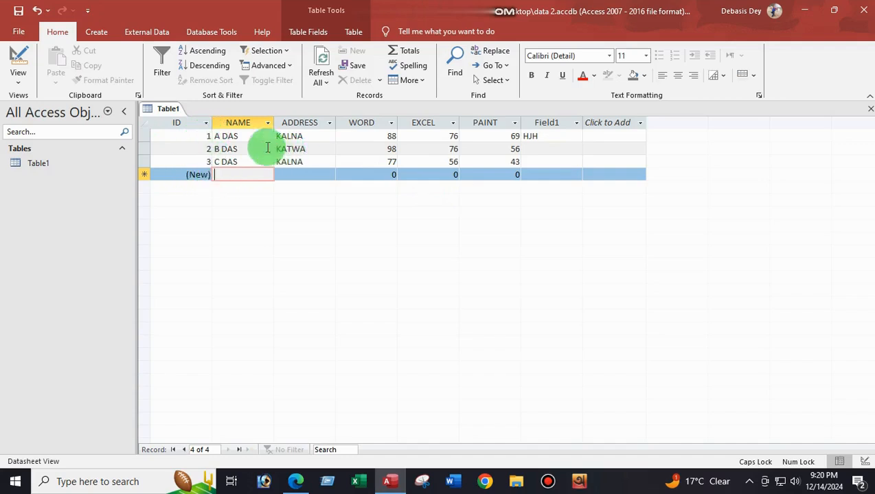
Step: Review Table1's field names and data types in Design View, then return to Datasheet View
{"action": "left_click", "coordinate": [17, 77]}
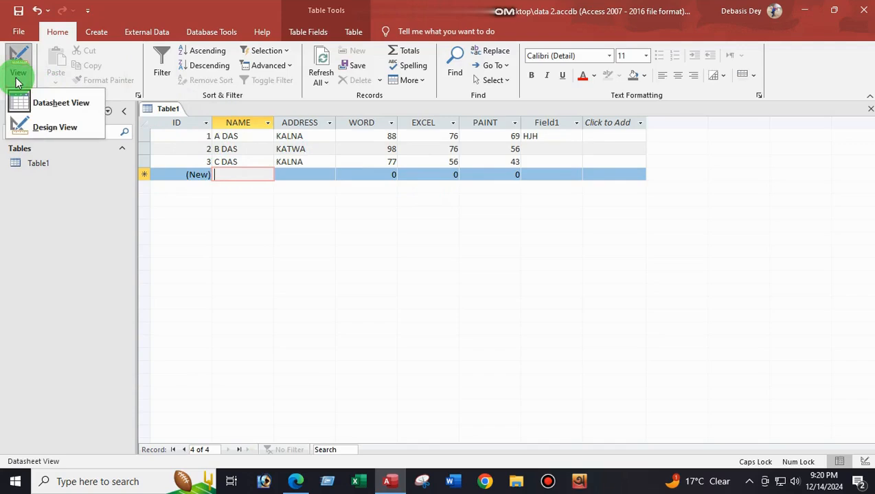
{"action": "left_click", "coordinate": [58, 137]}
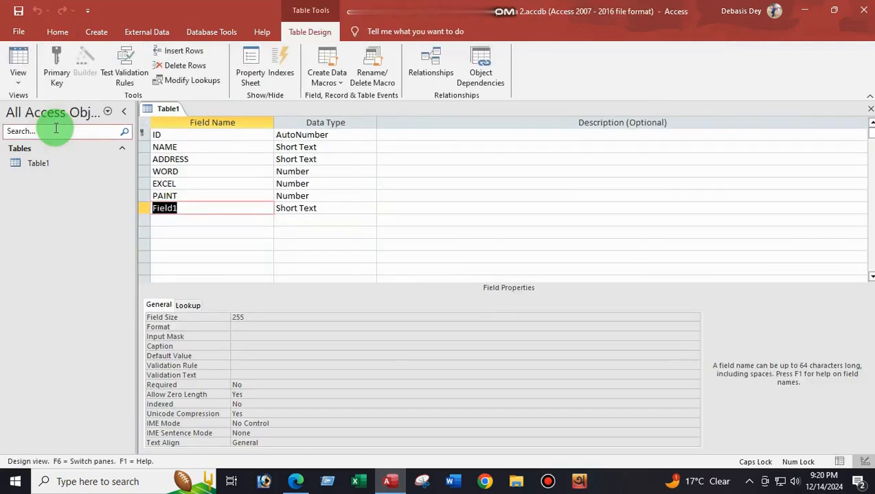
{"action": "left_click", "coordinate": [204, 138]}
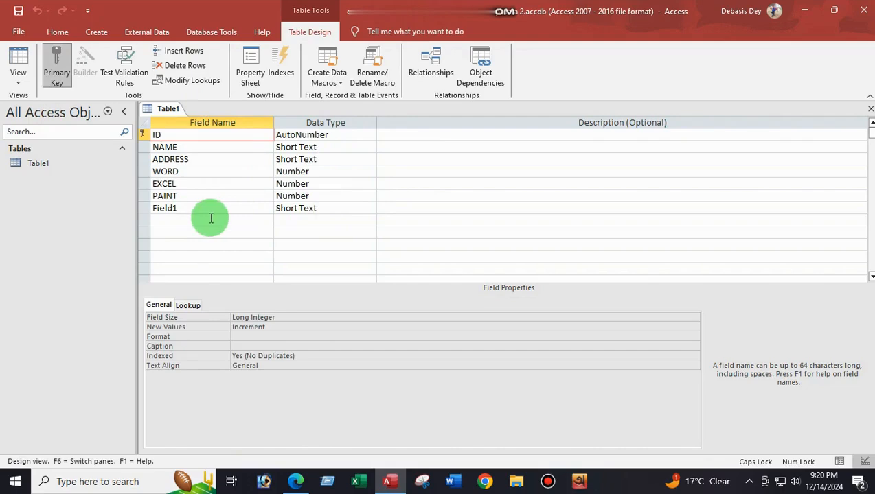
{"action": "left_click", "coordinate": [21, 84]}
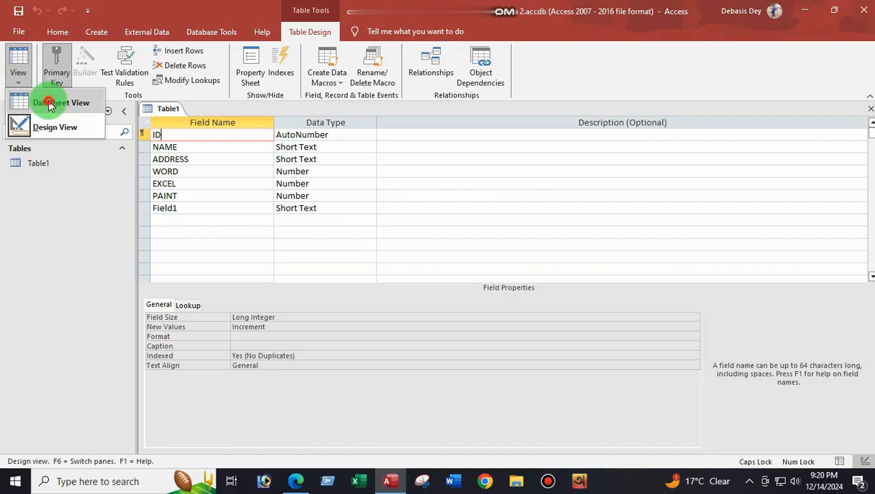
{"action": "left_click", "coordinate": [48, 100]}
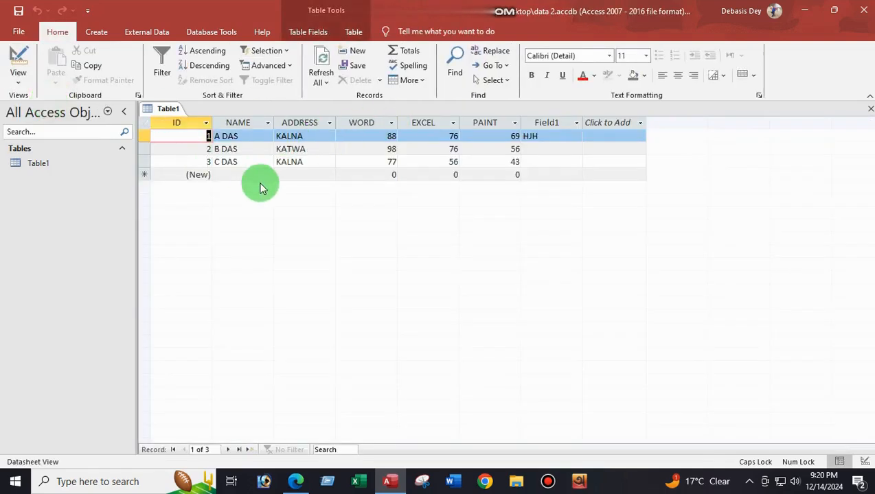
Step: Start a fourth record in Table1 and fill in the person's name and address
{"action": "left_click", "coordinate": [241, 174]}
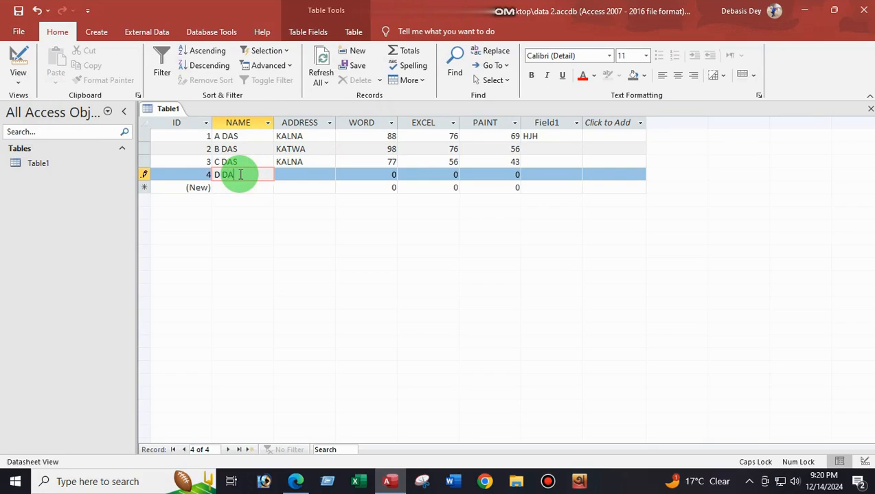
{"action": "key", "text": "Tab"}
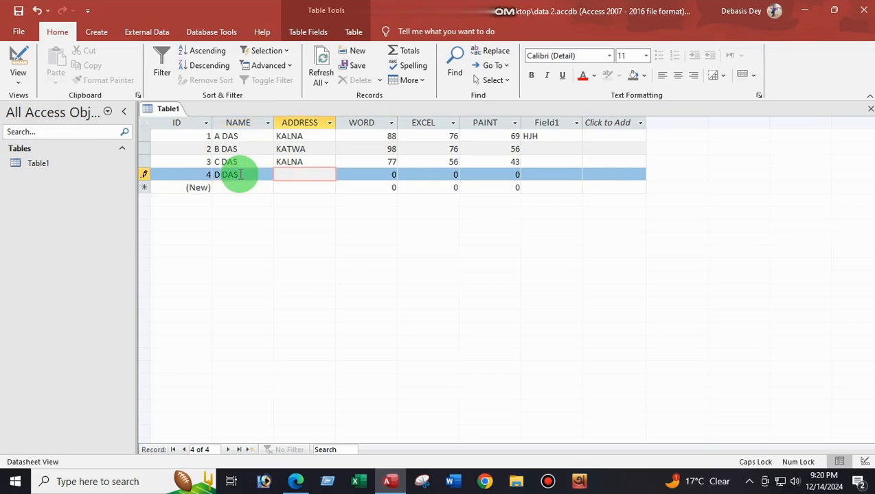
{"action": "type", "text": "HATGACHHA"}
{"action": "key", "text": "Tab"}
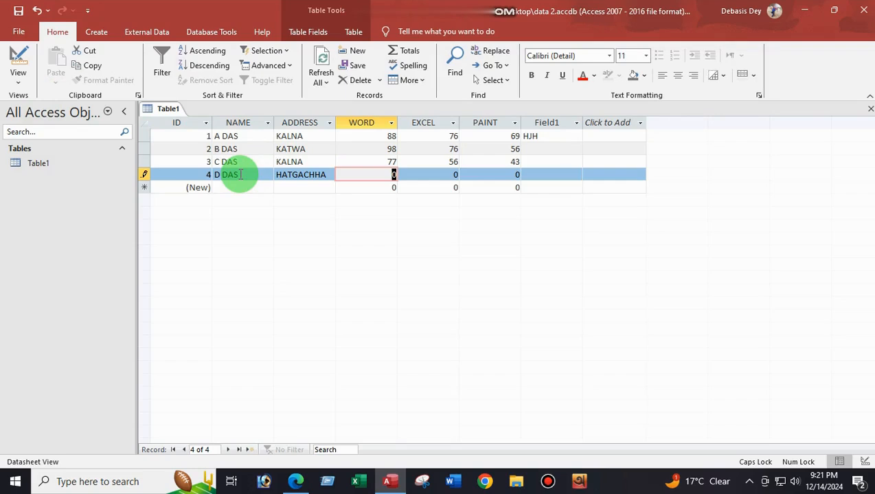
Step: Set the fourth record's WORD to 98, EXCEL to 78 and PAINT to 56, leaving Field1 empty
{"action": "type", "text": "98"}
{"action": "key", "text": "Tab"}
{"action": "type", "text": "78"}
{"action": "key", "text": "Tab"}
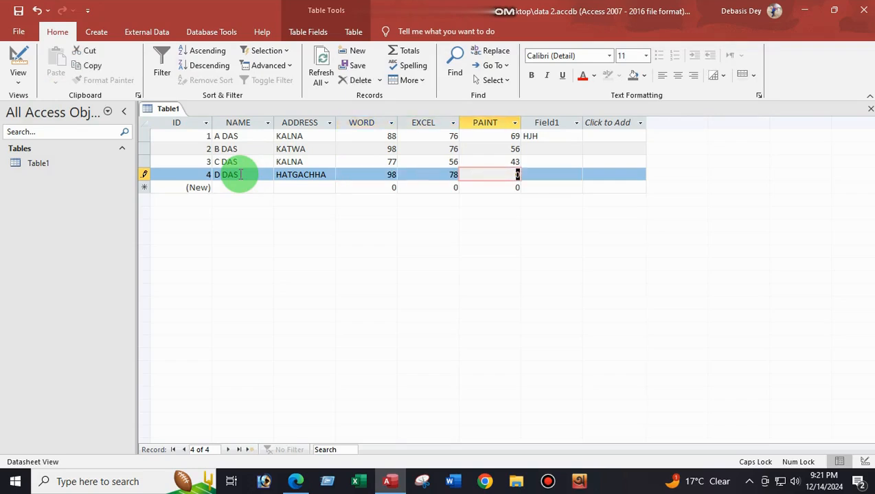
{"action": "type", "text": "5"}
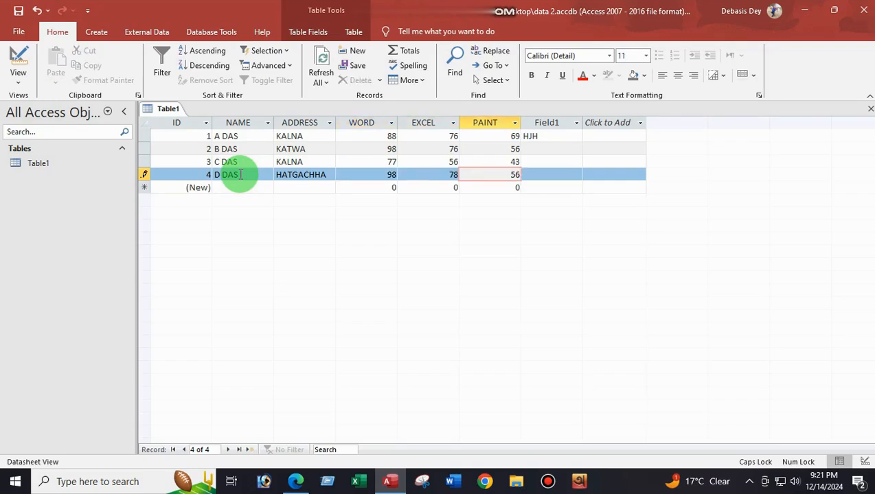
{"action": "type", "text": "6"}
{"action": "key", "text": "Tab"}
{"action": "key", "text": "Tab"}
{"action": "key", "text": "Tab"}
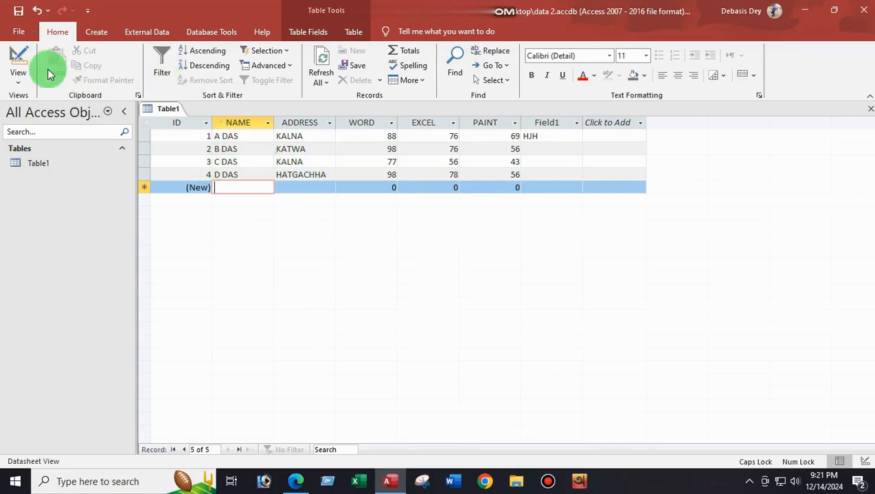
Step: Save Table1 with the newly entered records
{"action": "left_click", "coordinate": [20, 32]}
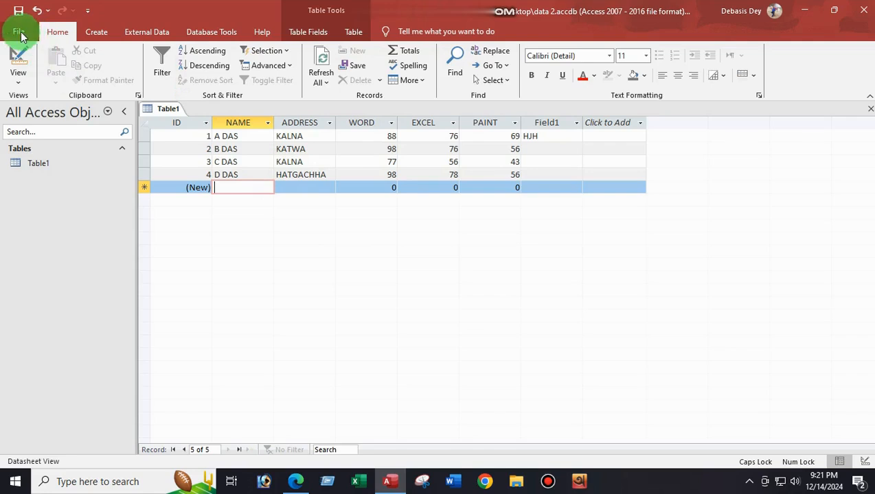
{"action": "left_click", "coordinate": [37, 181]}
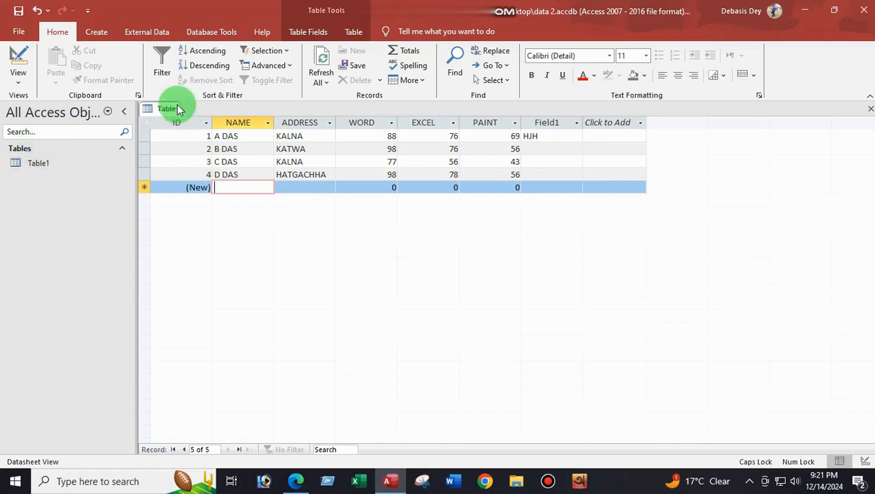
{"action": "left_click", "coordinate": [97, 32]}
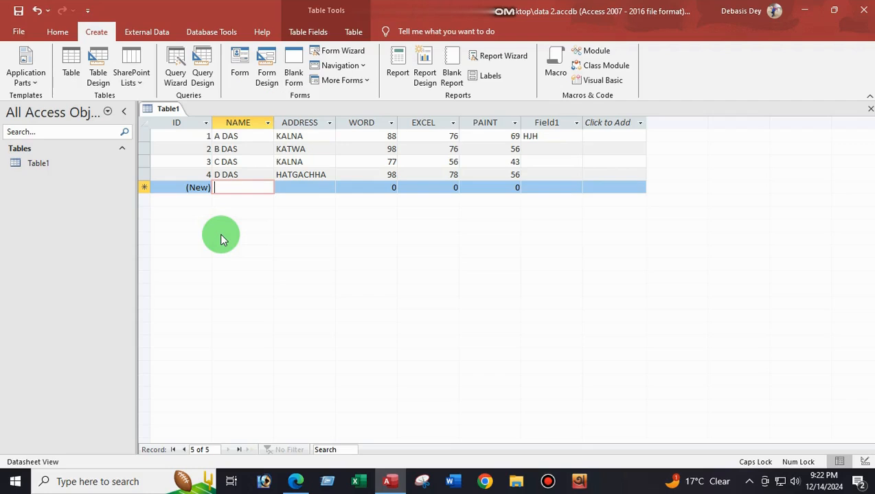
Step: Try to rename Table1 while it is open in Datasheet View
{"action": "left_click", "coordinate": [33, 163]}
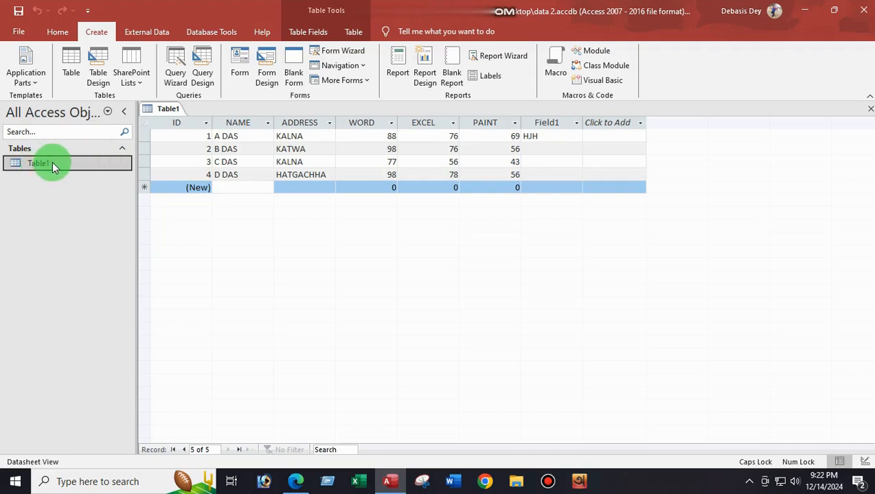
{"action": "right_click", "coordinate": [52, 165]}
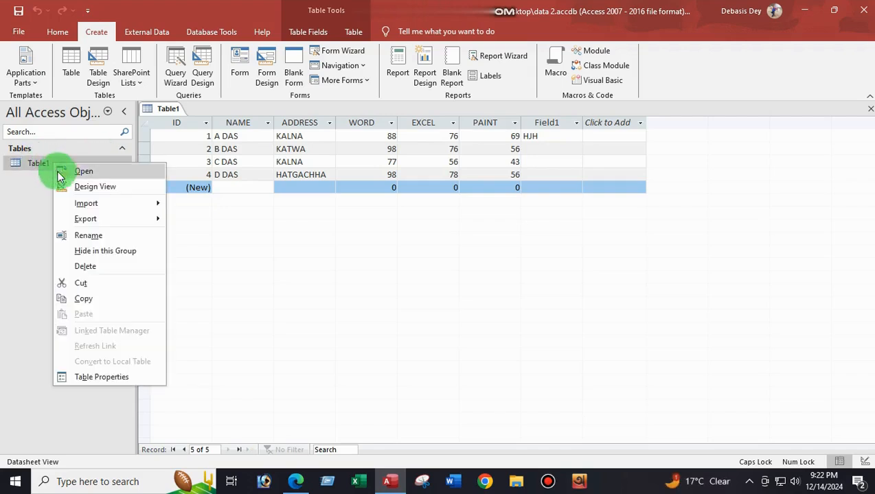
{"action": "left_click", "coordinate": [89, 235]}
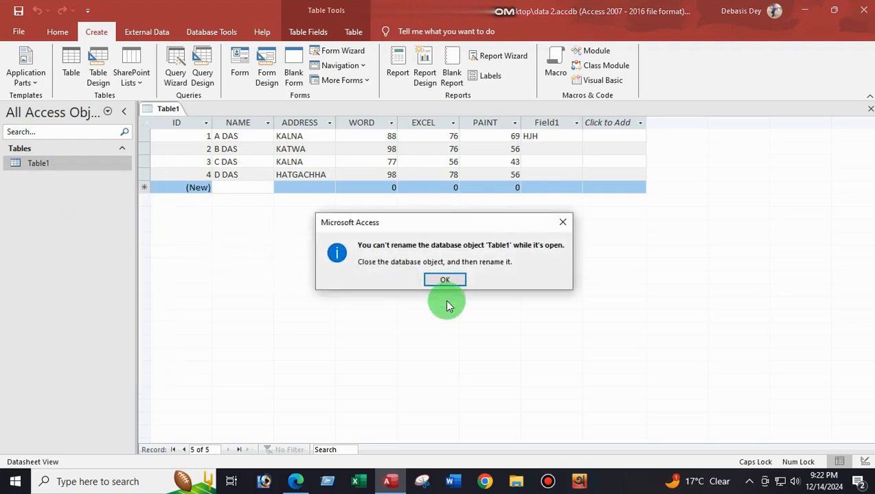
{"action": "left_click", "coordinate": [445, 279]}
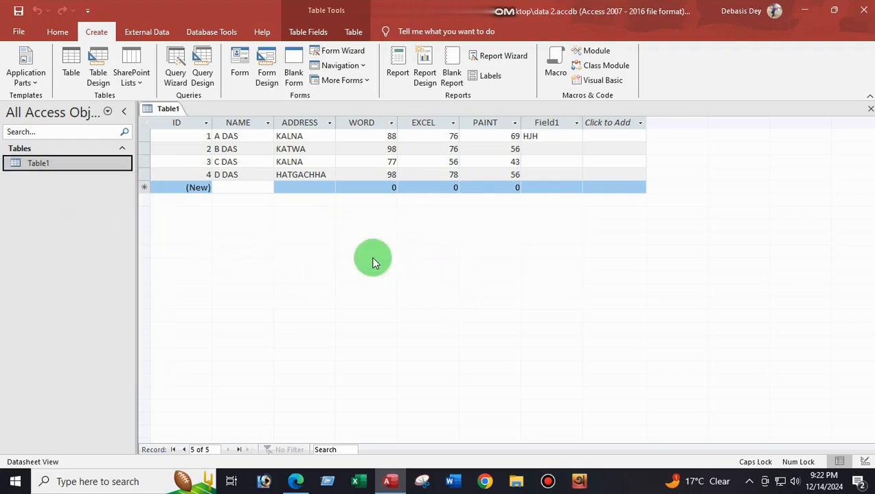
Step: Close the open Table1 datasheet
{"action": "left_click", "coordinate": [42, 167]}
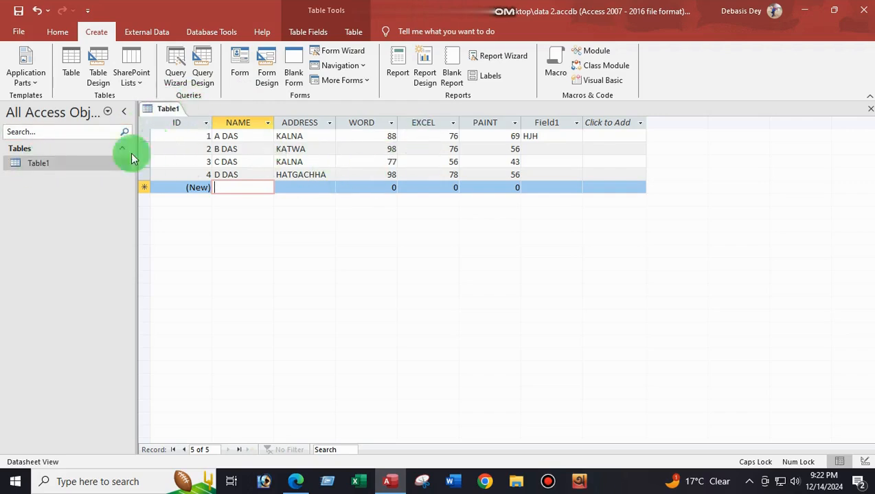
{"action": "right_click", "coordinate": [174, 114]}
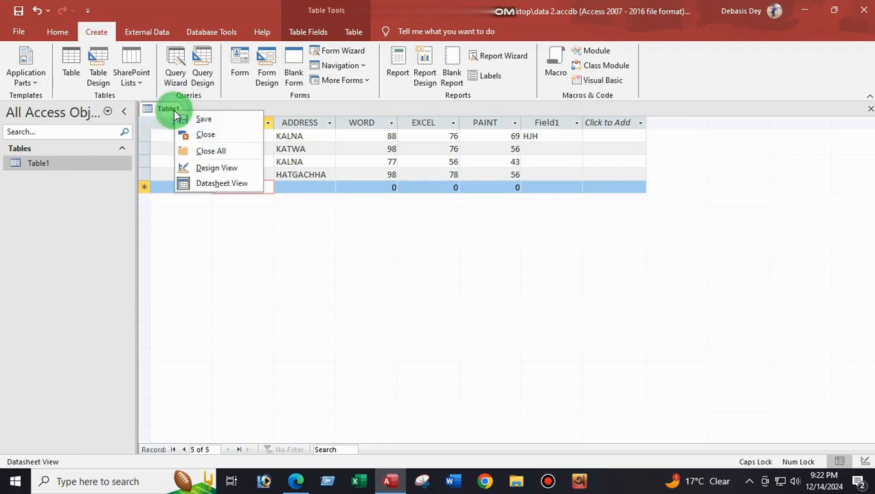
{"action": "left_click", "coordinate": [206, 135]}
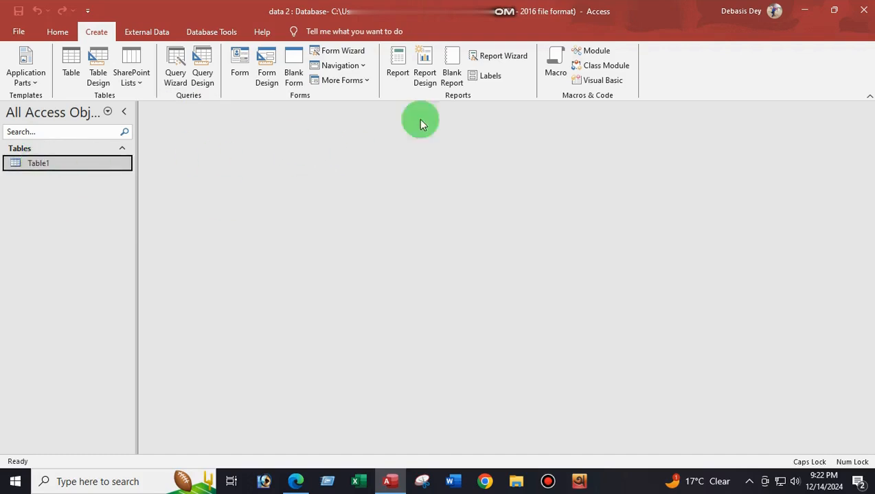
Step: Reopen Table1 to view its records and close it again
{"action": "left_click", "coordinate": [54, 164]}
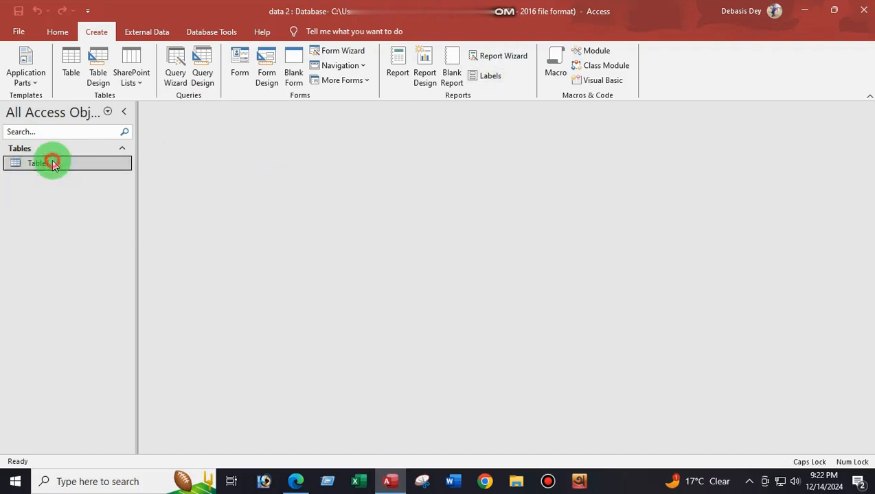
{"action": "double_click", "coordinate": [54, 164]}
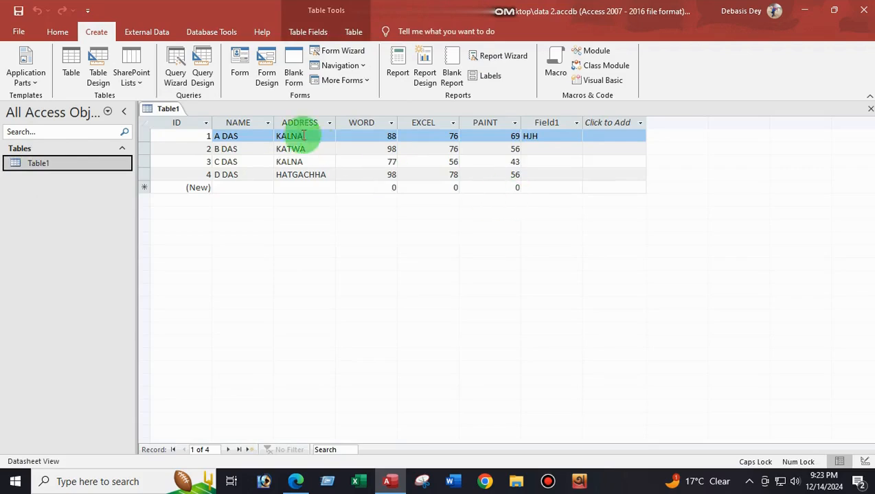
{"action": "right_click", "coordinate": [172, 112]}
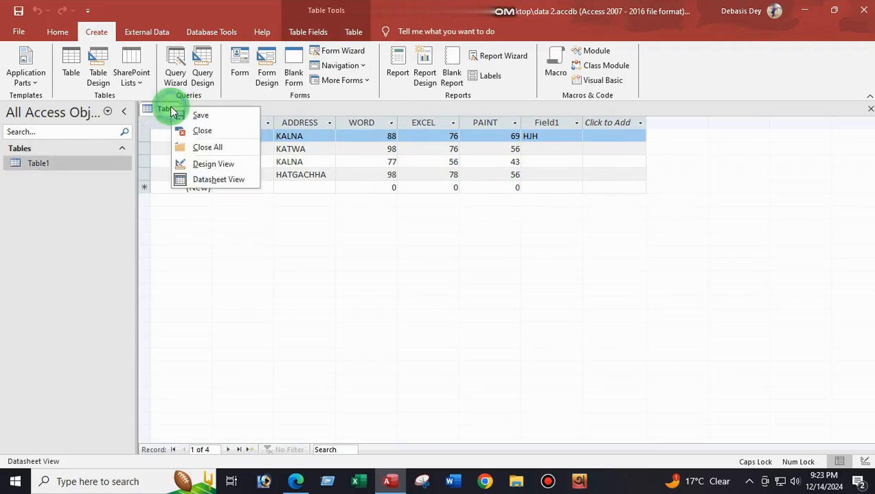
{"action": "left_click", "coordinate": [200, 133]}
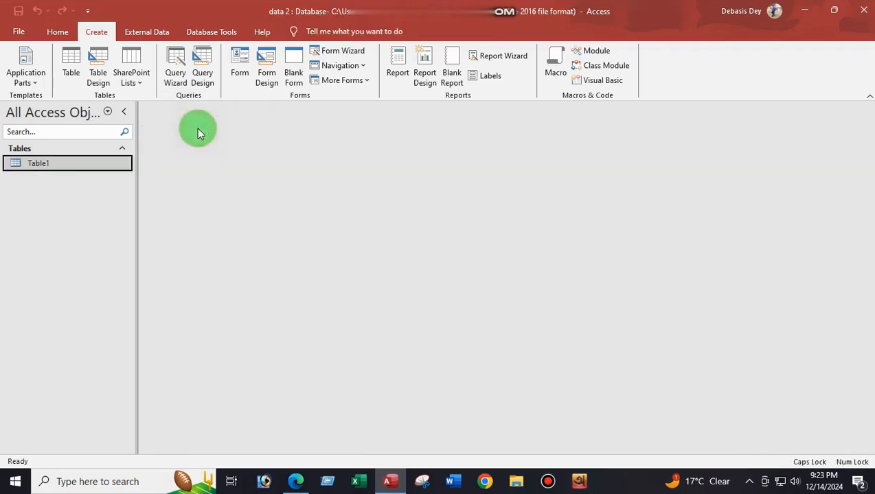
Step: Rename Table1 as STUDENT RESULT
{"action": "right_click", "coordinate": [42, 164]}
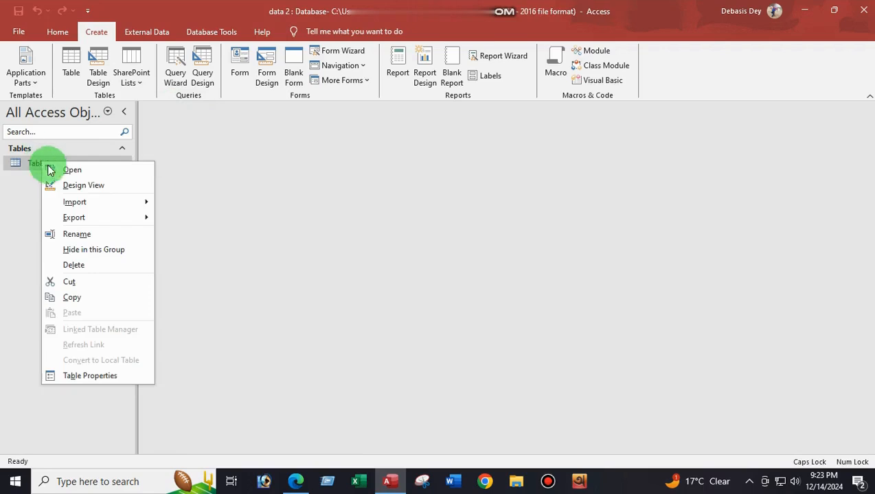
{"action": "left_click", "coordinate": [76, 236]}
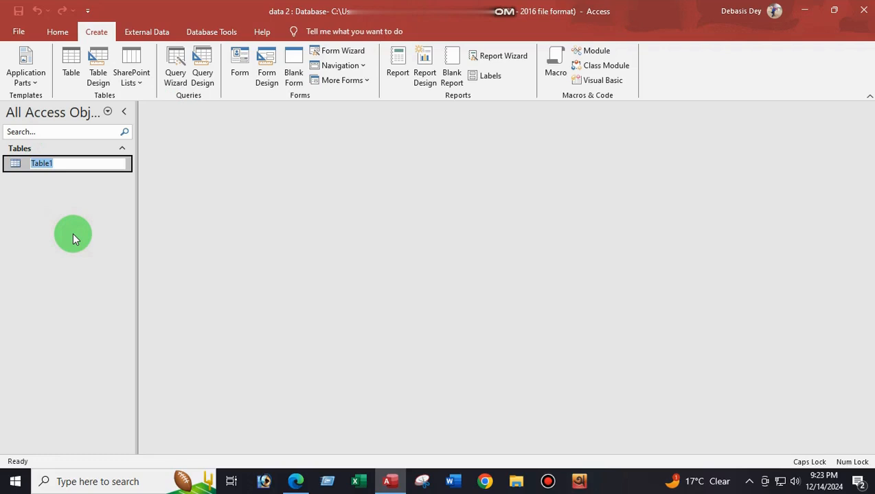
{"action": "type", "text": "STUDENT RESULT"}
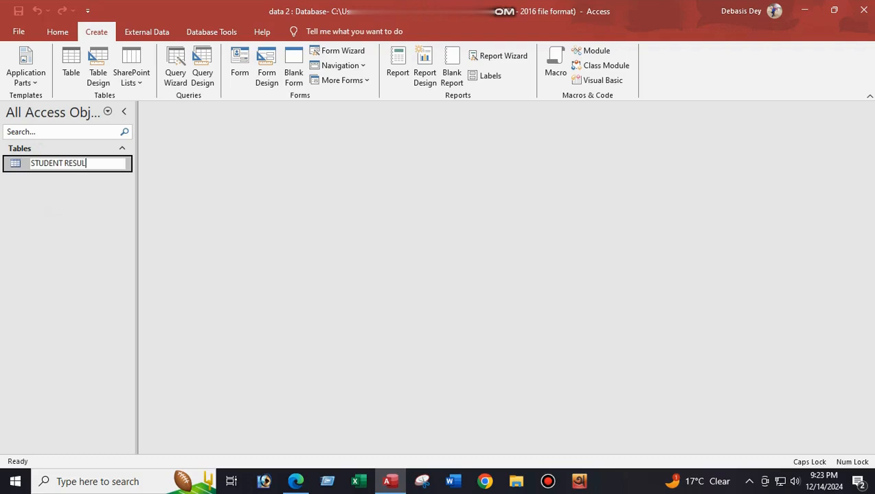
{"action": "left_click", "coordinate": [81, 236]}
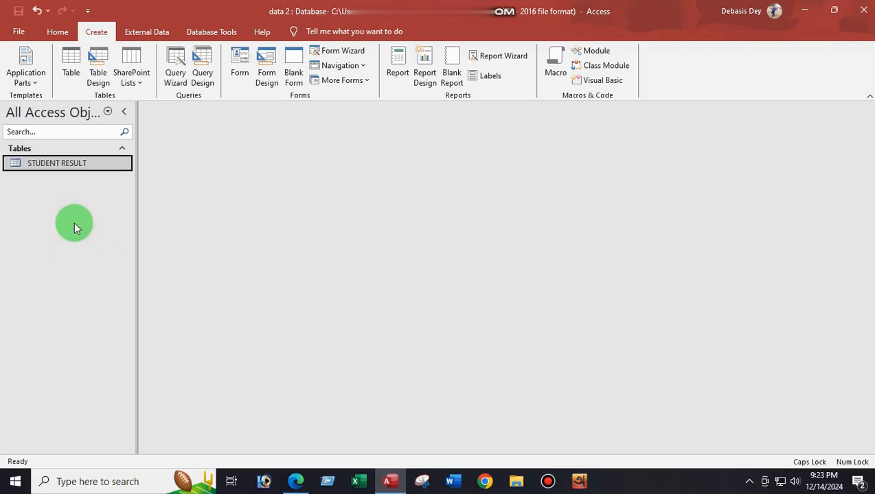
Step: Open the STUDENT RESULT table, save it and exit Access
{"action": "double_click", "coordinate": [50, 163]}
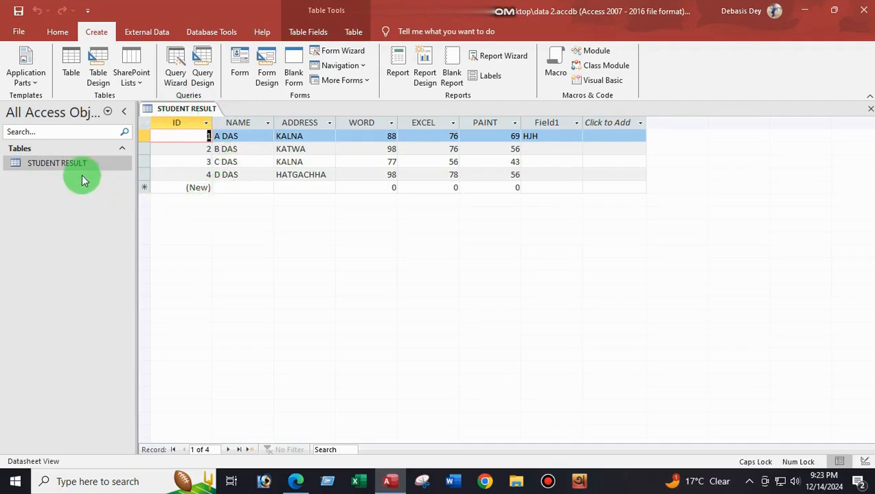
{"action": "left_click", "coordinate": [19, 30]}
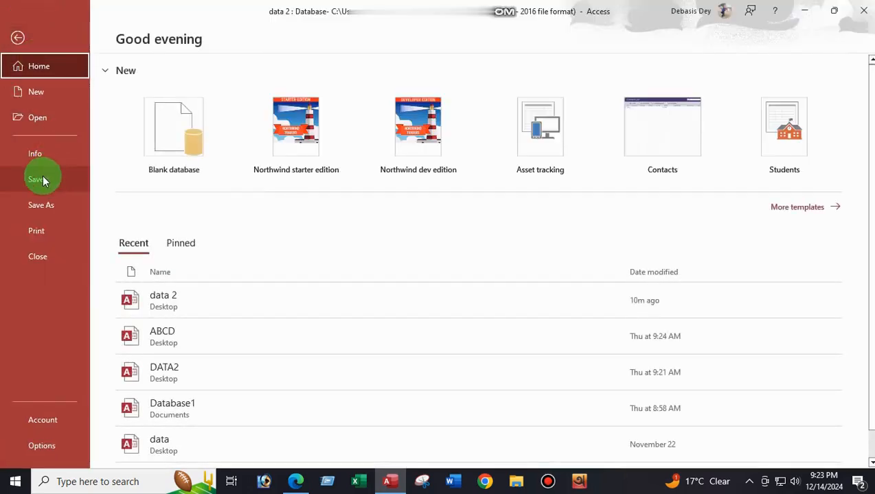
{"action": "left_click", "coordinate": [43, 179]}
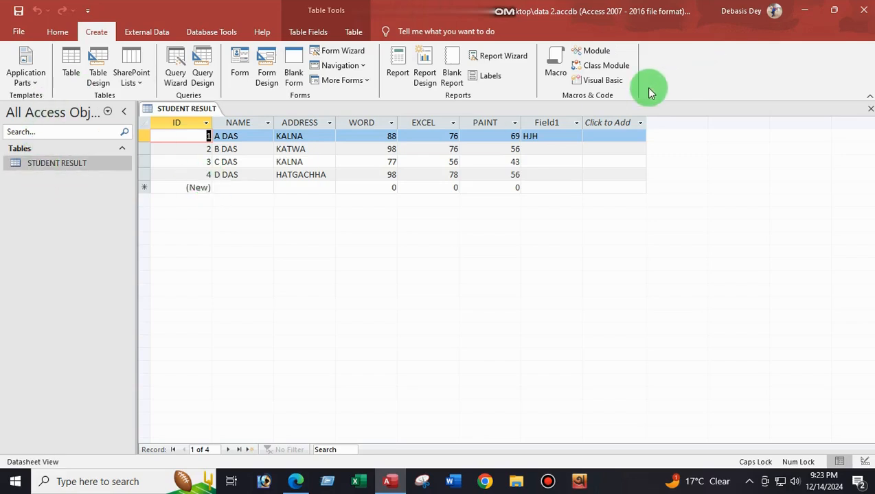
{"action": "left_click", "coordinate": [865, 11]}
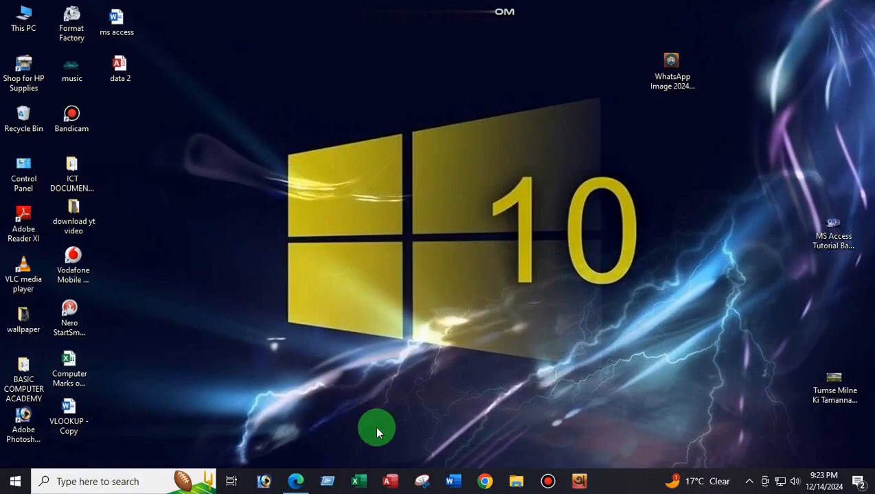
Step: Start Access and open the existing database data 2 from the Desktop folder
{"action": "left_click", "coordinate": [389, 481]}
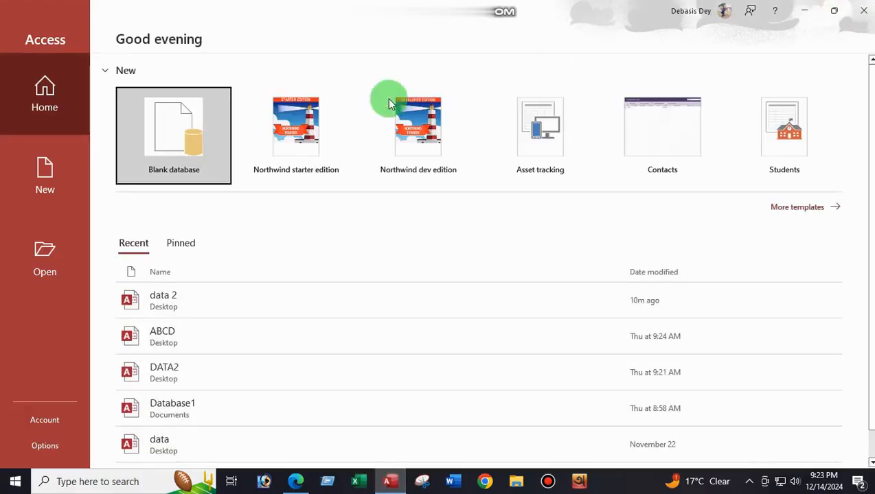
{"action": "left_click", "coordinate": [52, 251]}
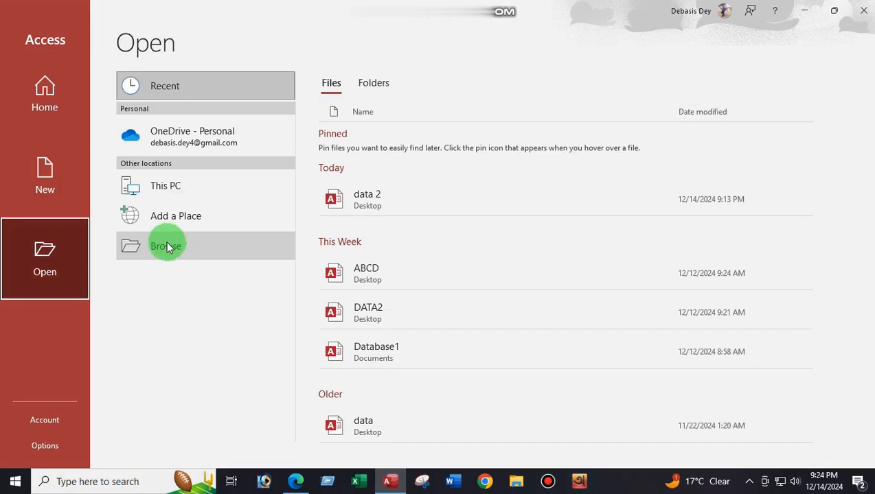
{"action": "left_click", "coordinate": [180, 247]}
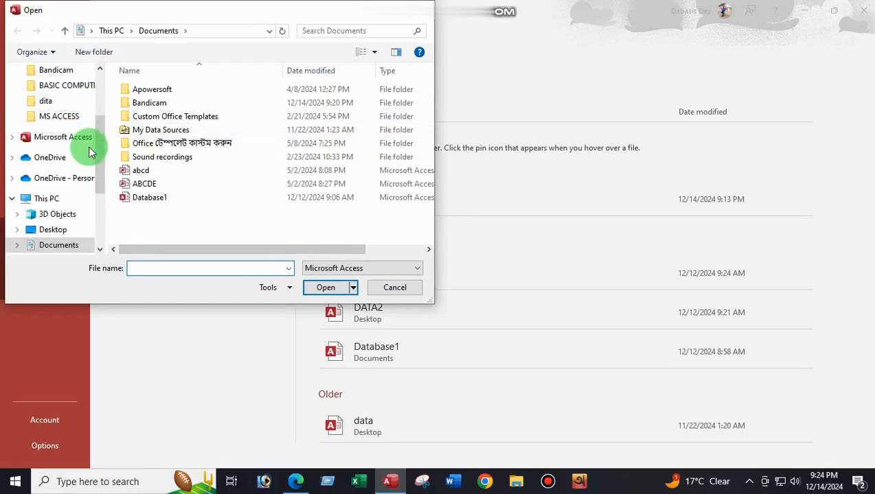
{"action": "left_click", "coordinate": [55, 231]}
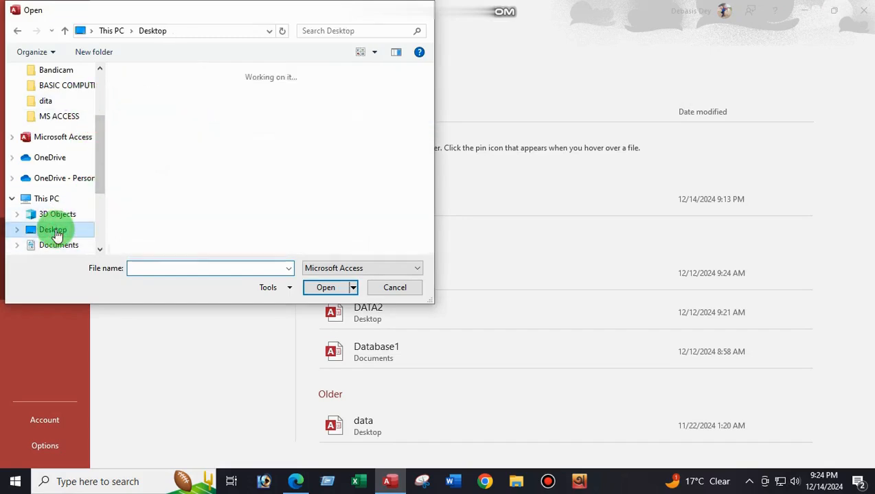
{"action": "left_click", "coordinate": [352, 94]}
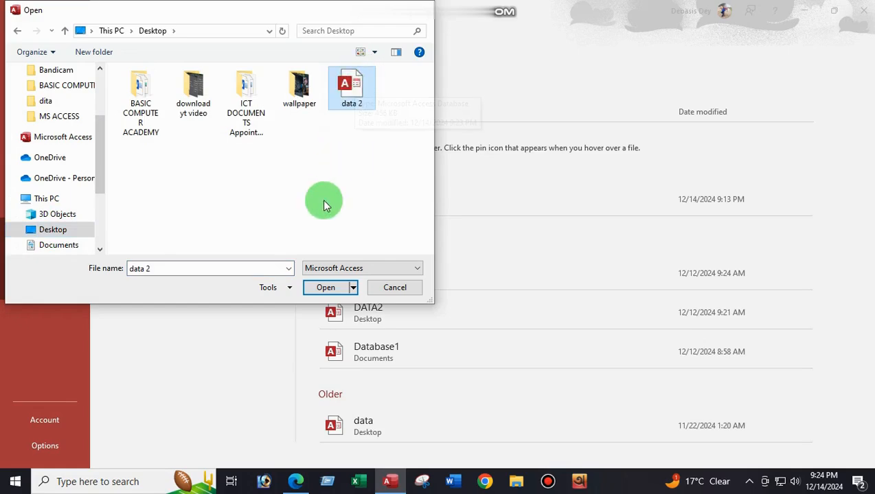
{"action": "left_click", "coordinate": [326, 287]}
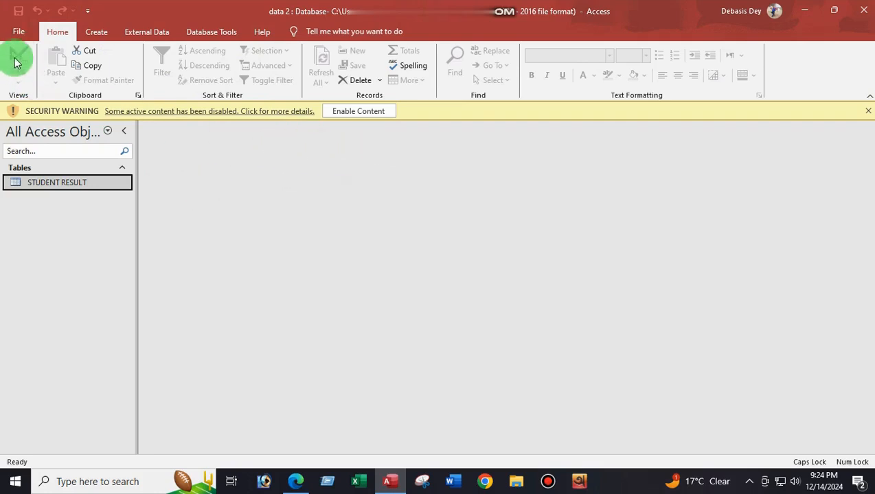
{"action": "left_click", "coordinate": [18, 31]}
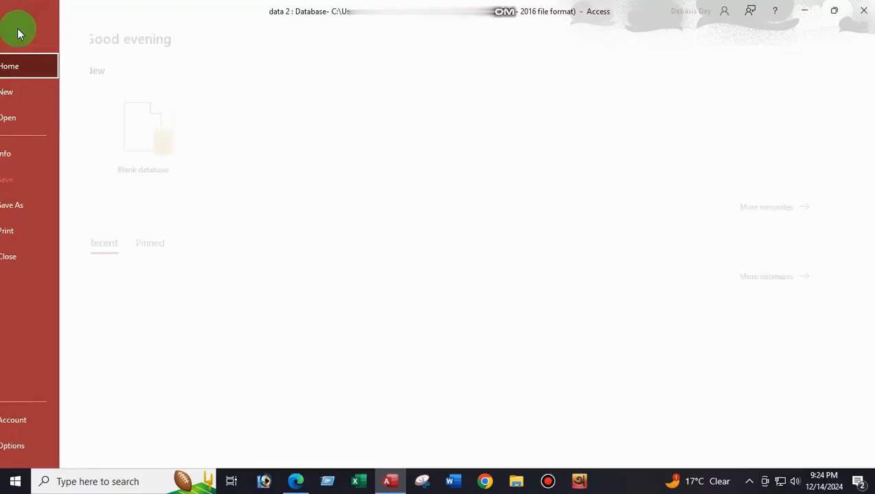
{"action": "left_click", "coordinate": [37, 115]}
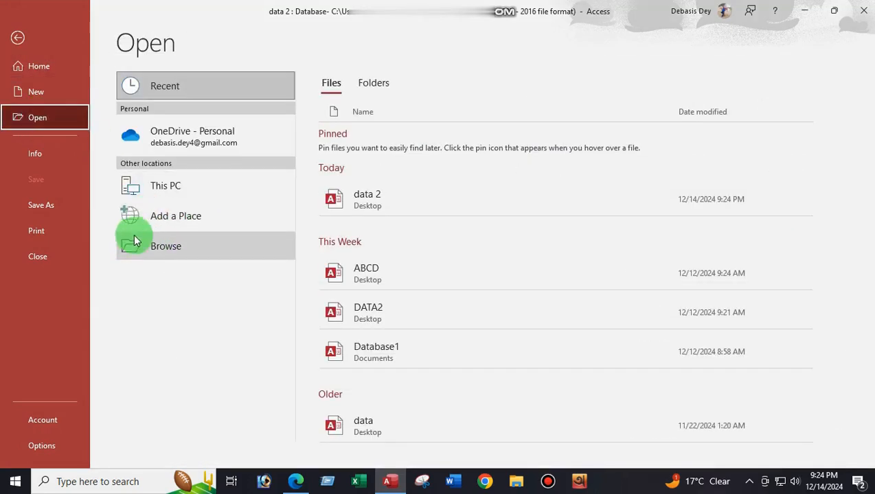
{"action": "left_click", "coordinate": [153, 249]}
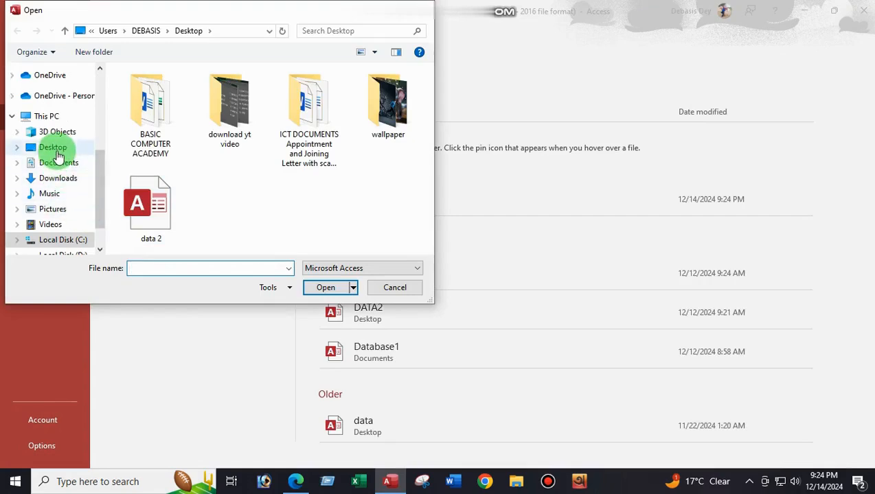
{"action": "left_click", "coordinate": [54, 147]}
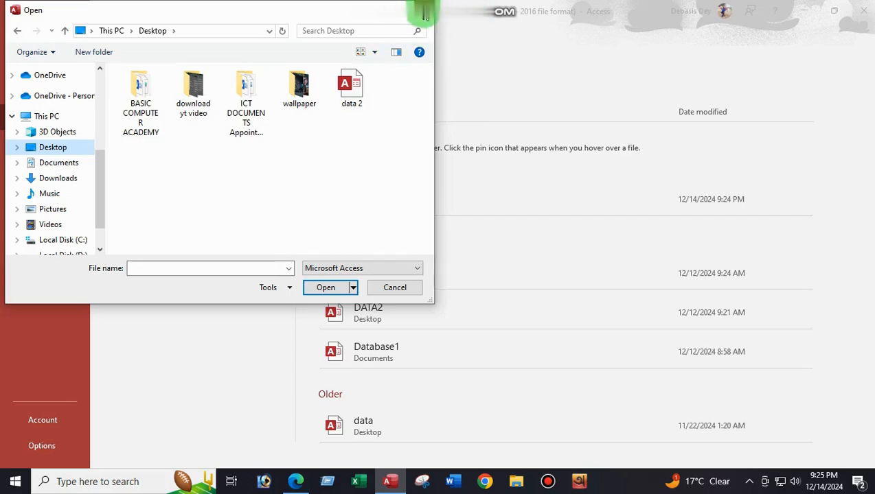
{"action": "left_click", "coordinate": [424, 15]}
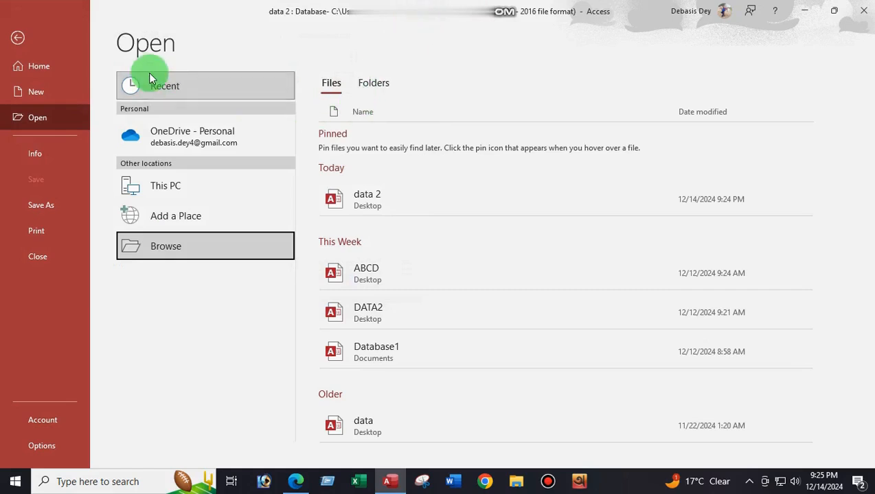
{"action": "left_click", "coordinate": [18, 38]}
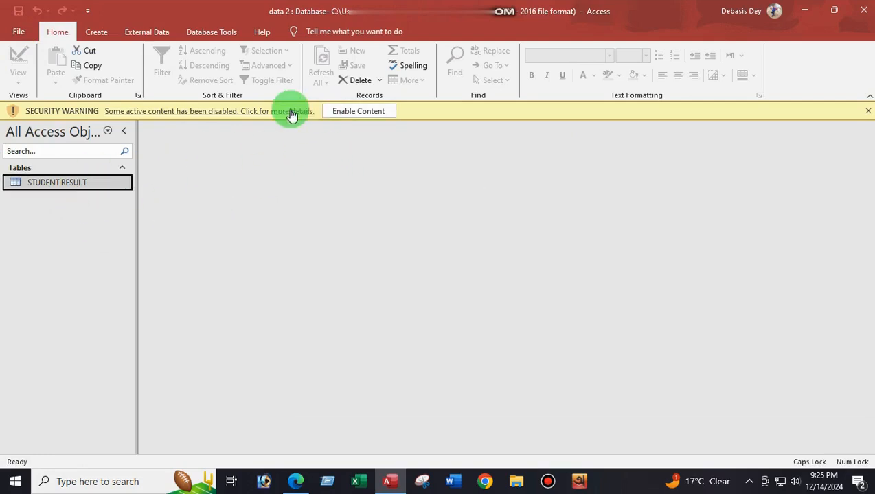
Step: Open the STUDENT RESULT table in Datasheet View and dismiss the security warning bar without enabling the content
{"action": "double_click", "coordinate": [53, 183]}
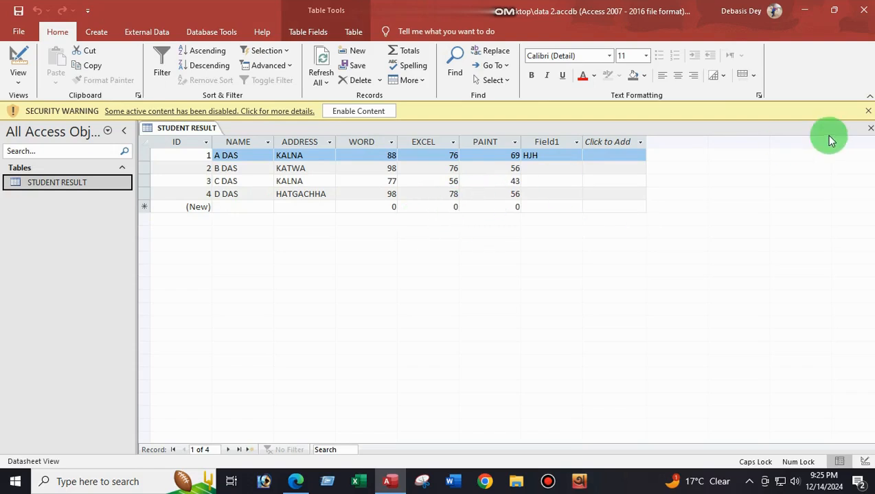
{"action": "left_click", "coordinate": [869, 110]}
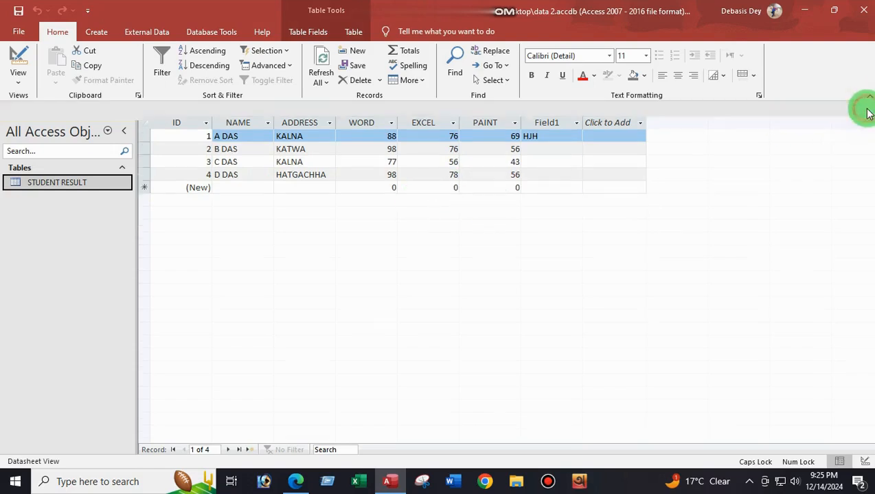